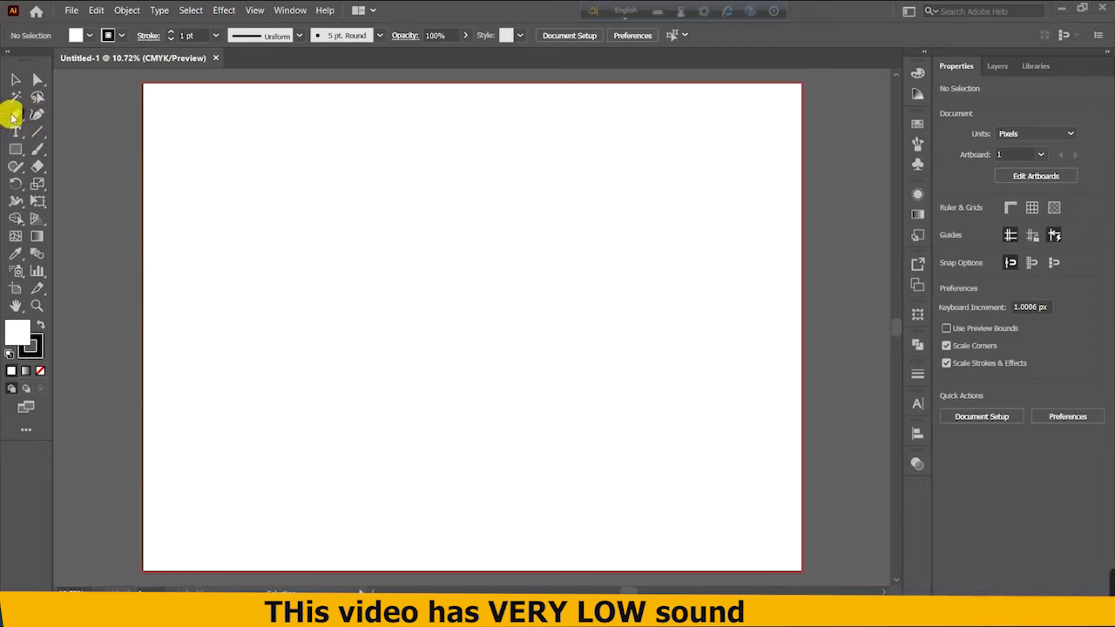
Step: Draw an open two-segment peak path with the Pen tool, like an inverted V, in the upper middle of the artboard
click(15, 114)
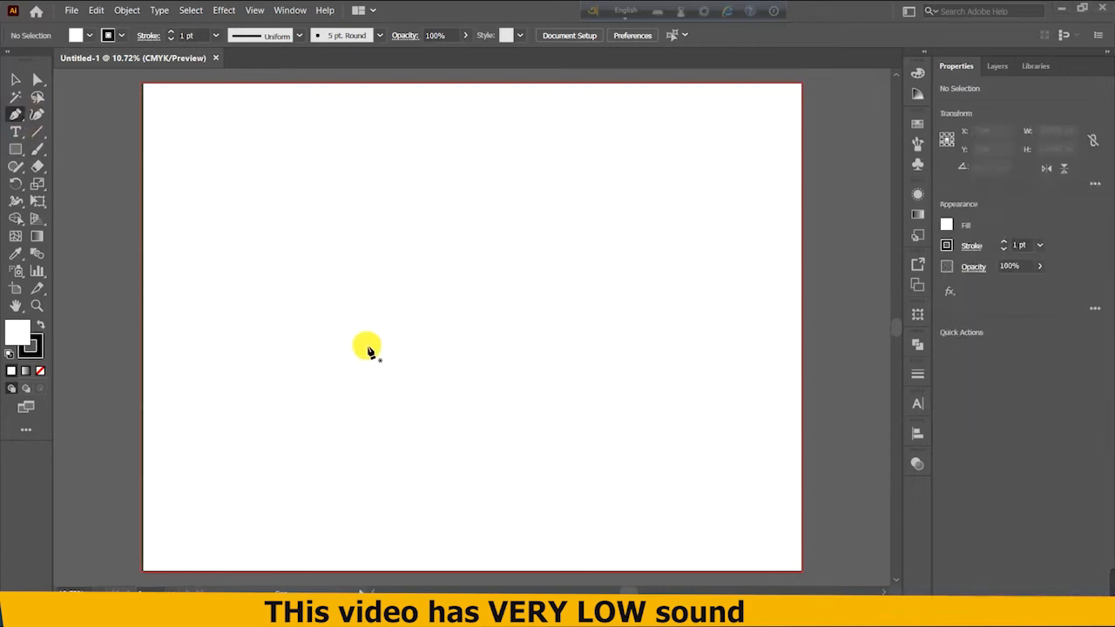
click(438, 208)
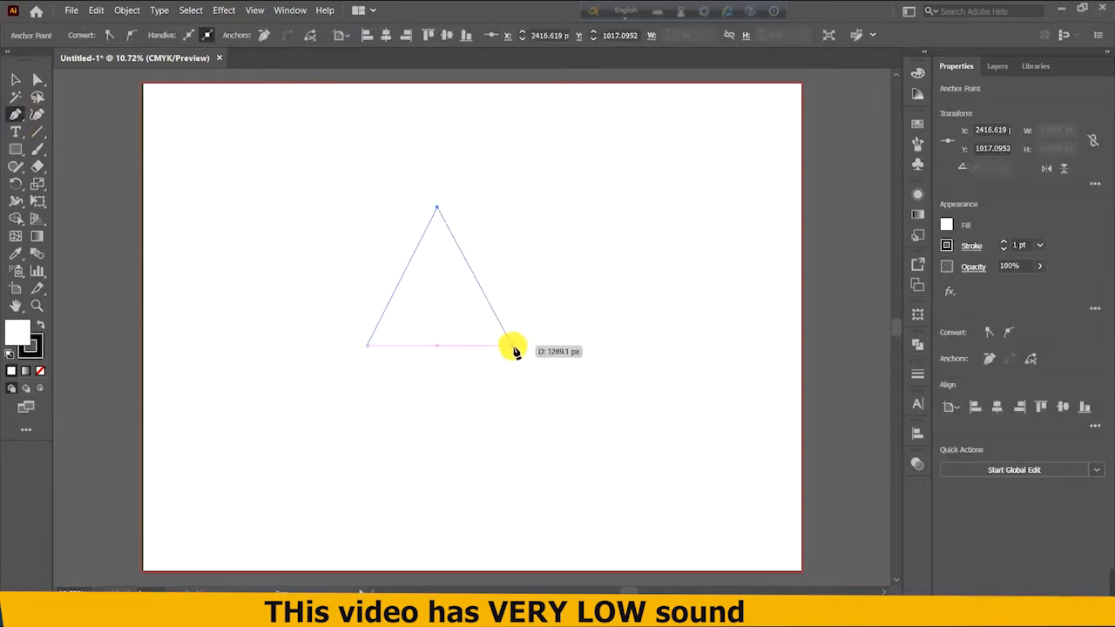
click(517, 348)
click(16, 79)
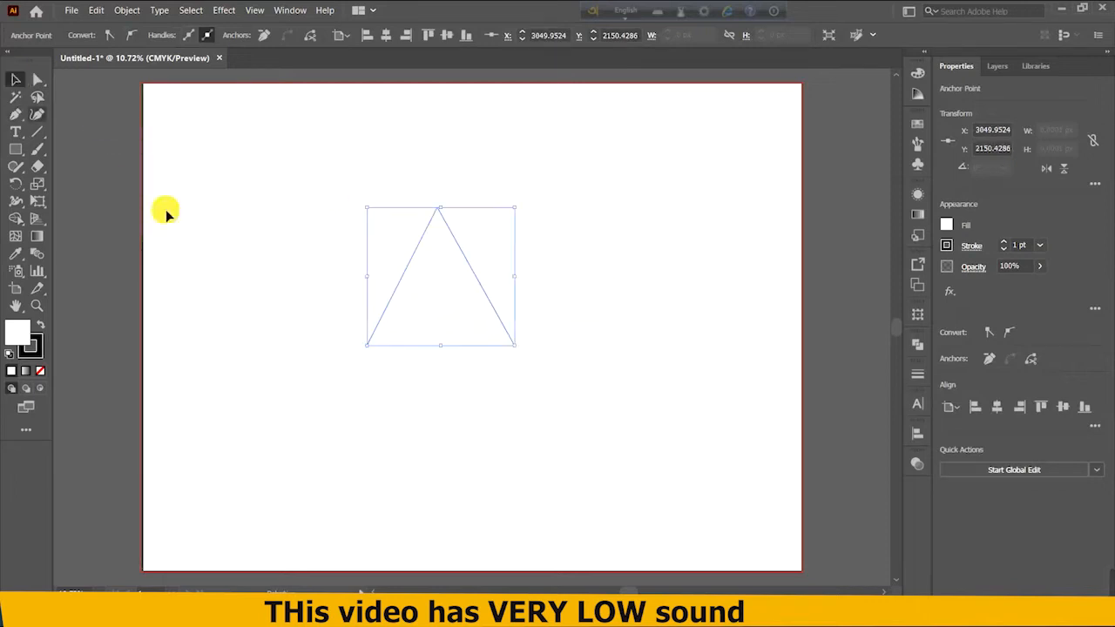
click(319, 270)
Step: Extend the peak's lower-right end with the Curvature tool into a curve sweeping back across the shape to its upper left
click(35, 116)
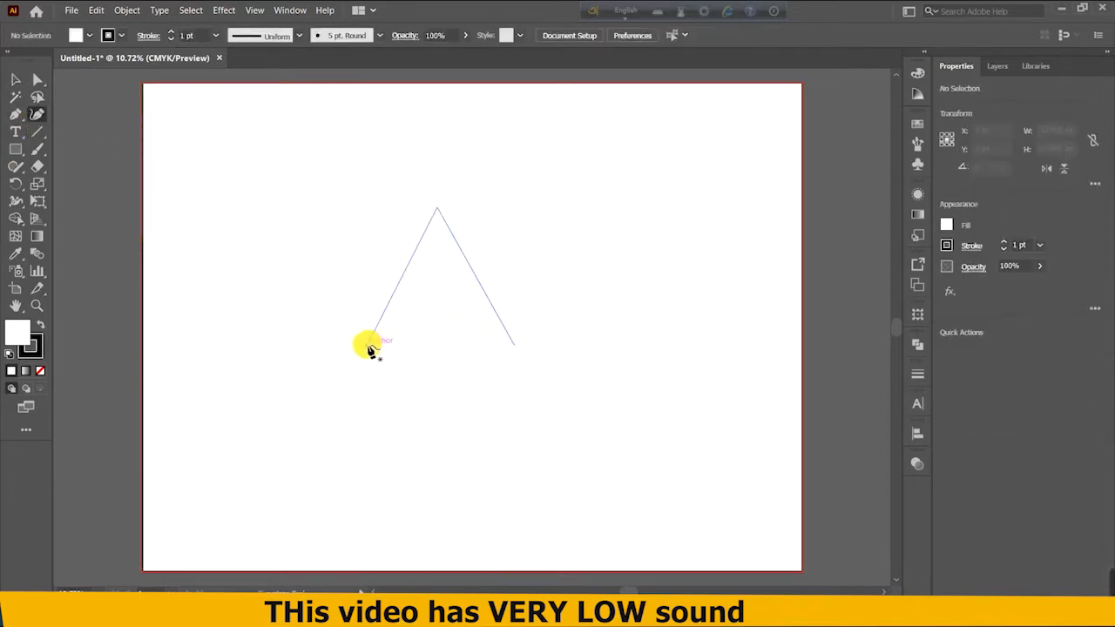
click(368, 346)
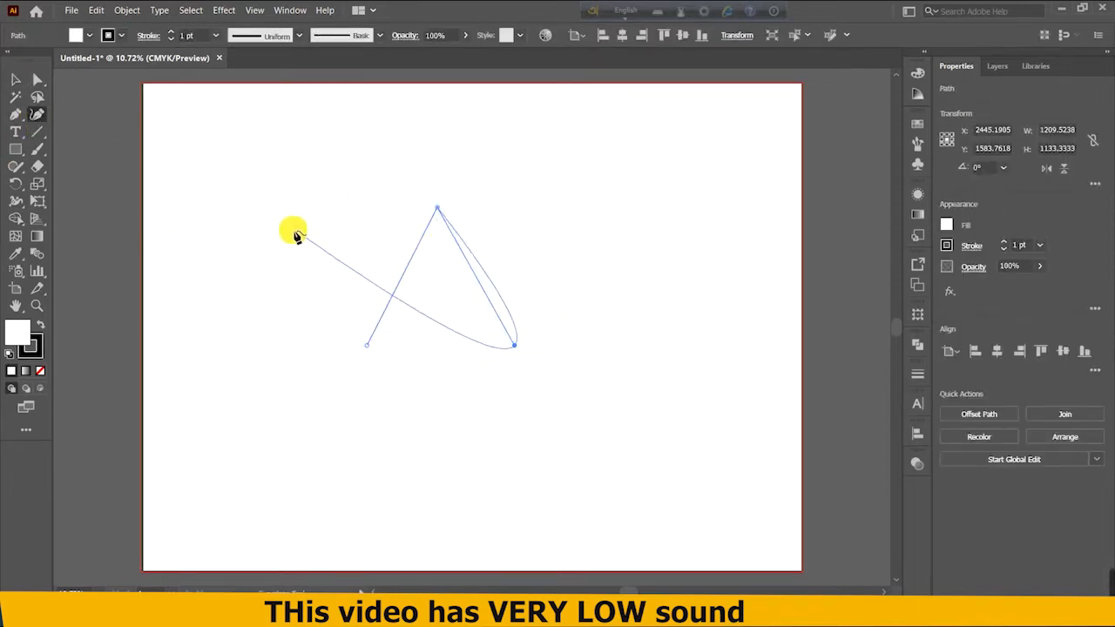
click(317, 223)
click(16, 79)
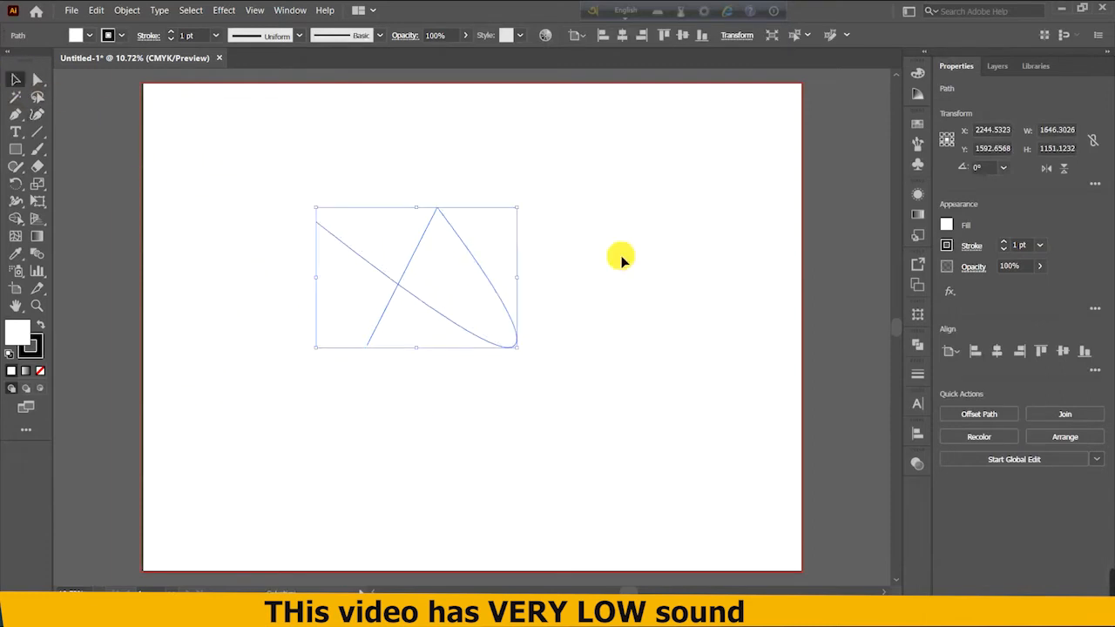
click(702, 274)
Step: Add two more Curvature points at the path's upper-left end to finish it with a small wave
click(329, 234)
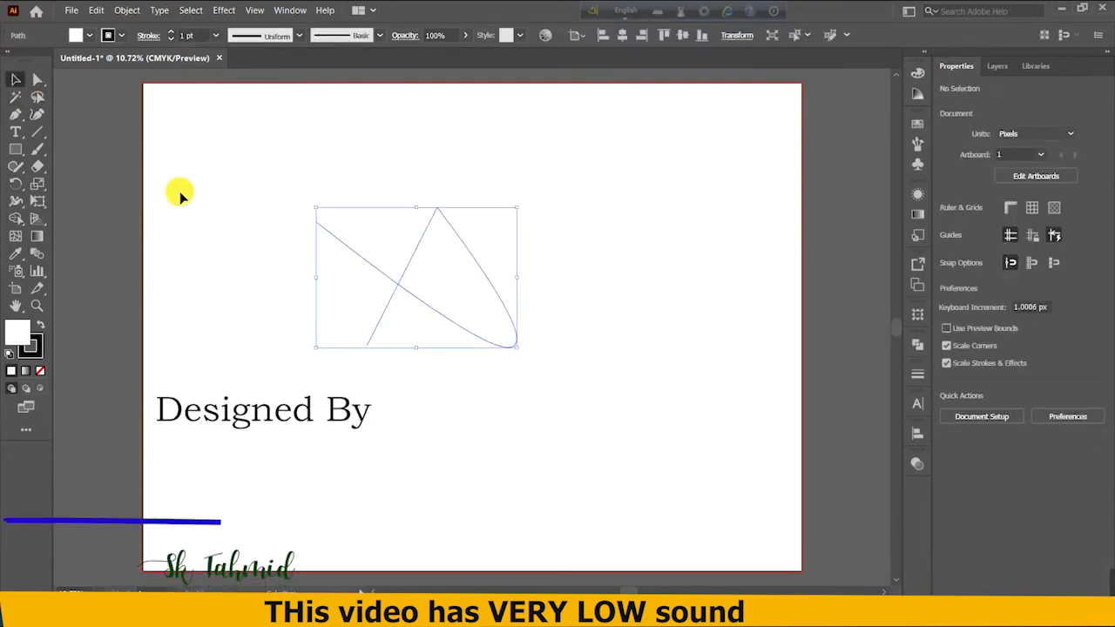
click(37, 114)
click(304, 239)
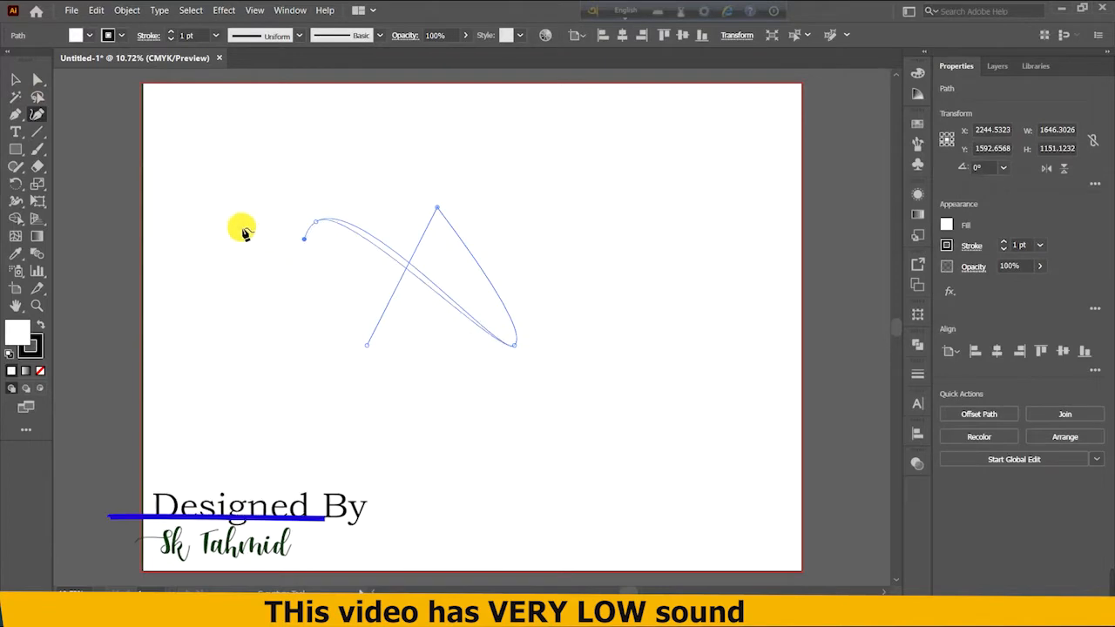
click(263, 217)
click(16, 79)
click(649, 231)
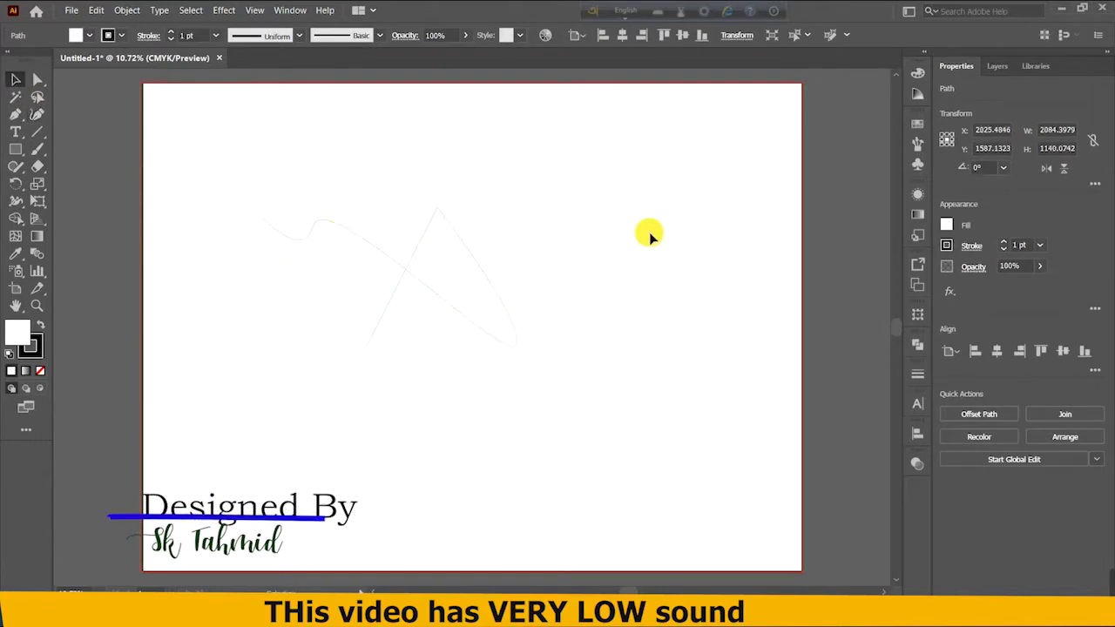
Step: Give the path a 50 pt stroke with round caps and round corners
click(338, 231)
scroll(198, 38, up, 18)
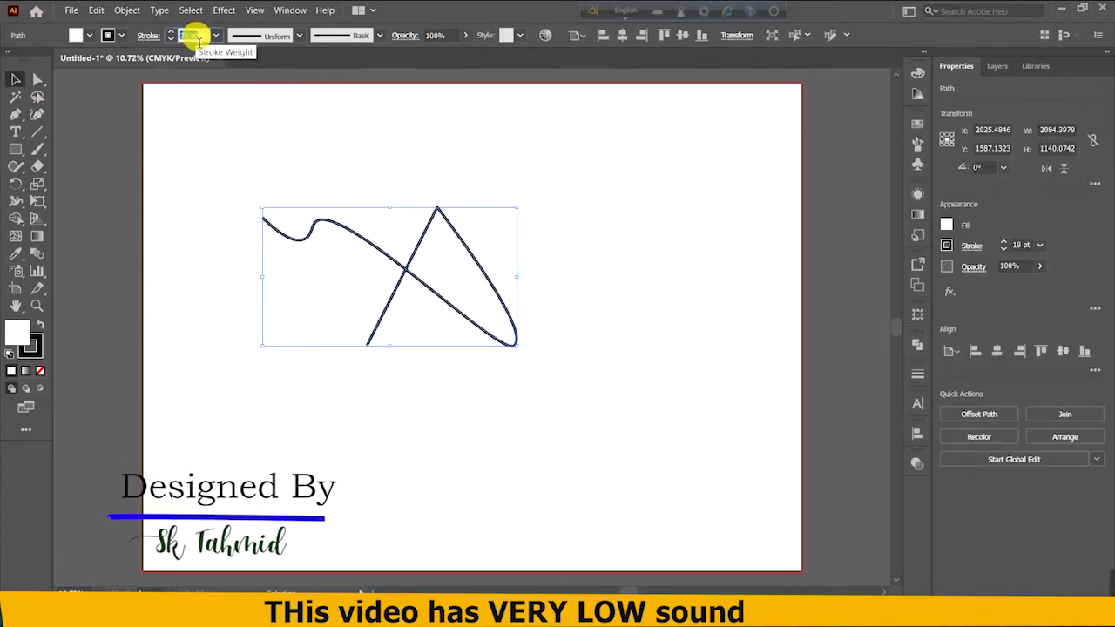
scroll(201, 39, up, 14)
scroll(203, 44, up, 3)
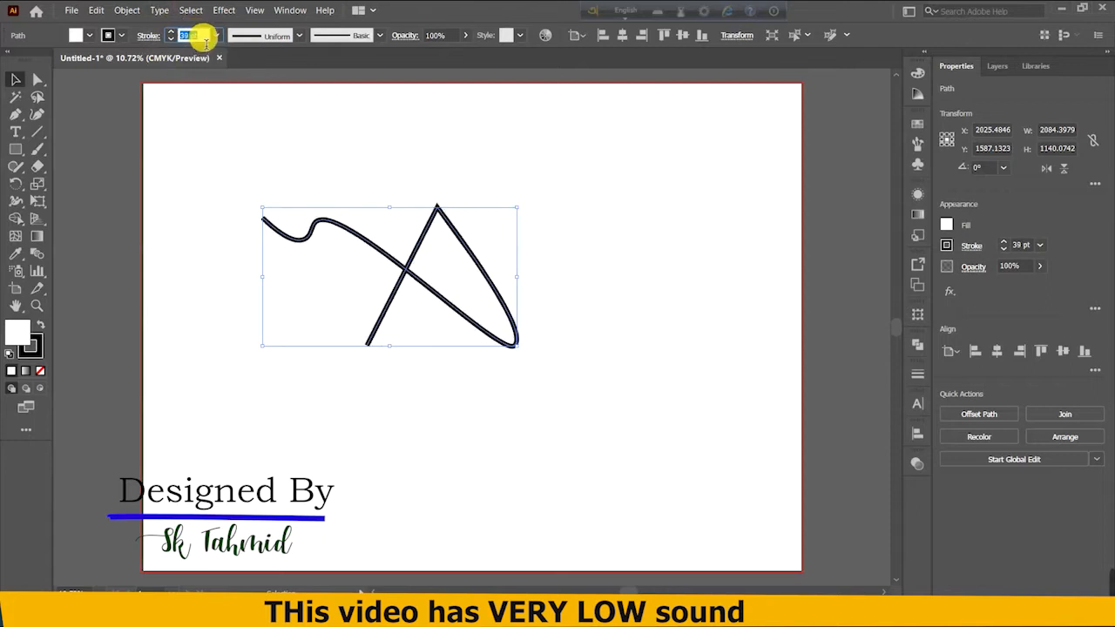
scroll(203, 39, up, 1)
click(917, 374)
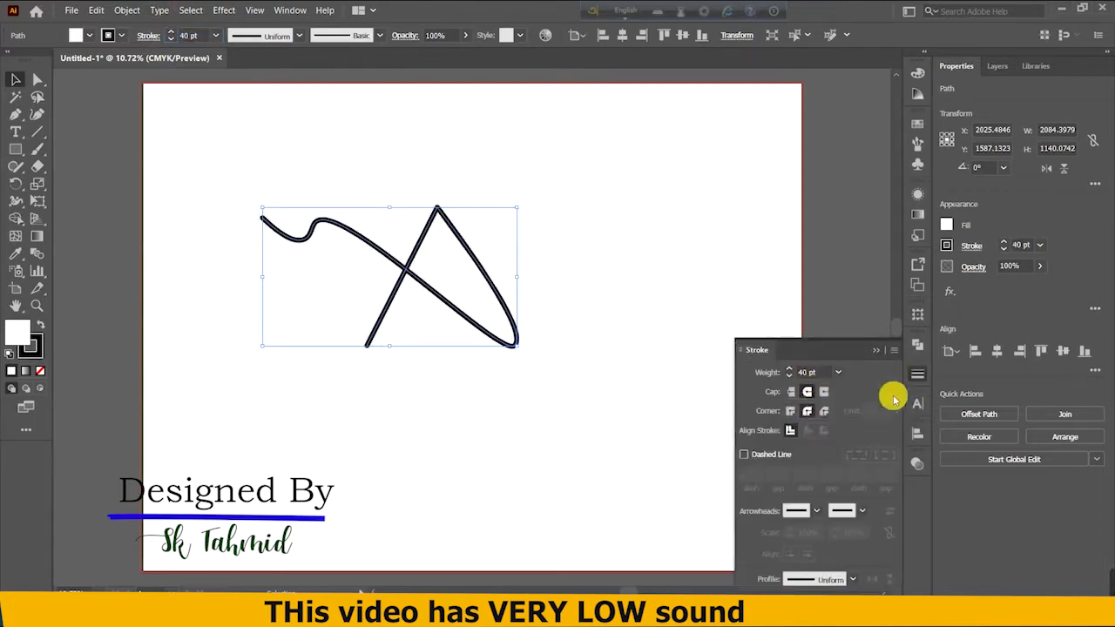
scroll(196, 36, up, 5)
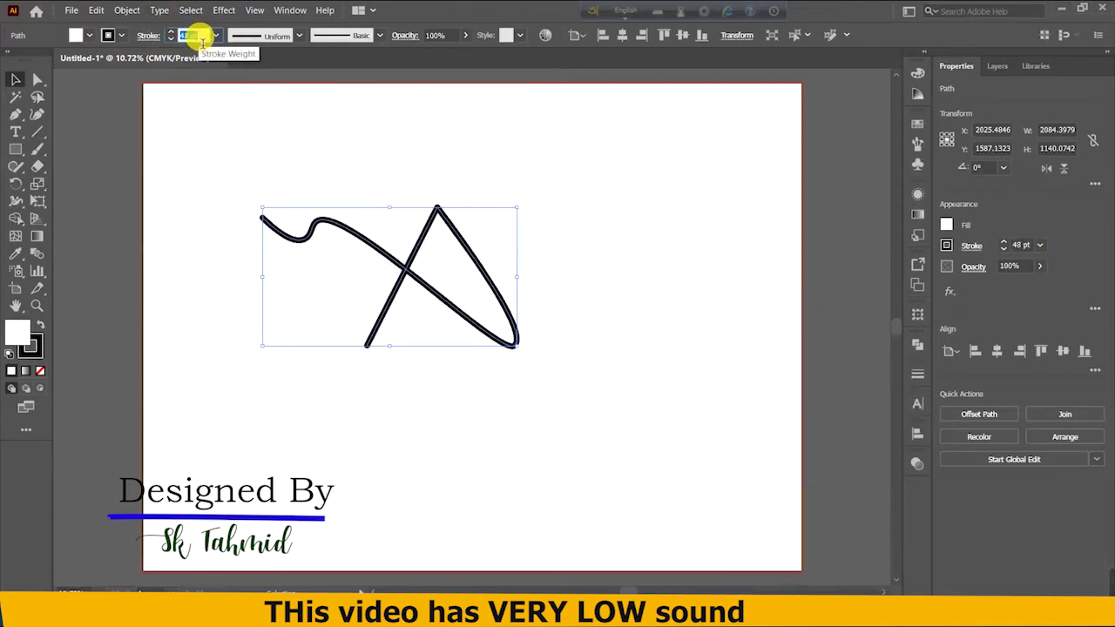
scroll(203, 43, up, 2)
click(403, 192)
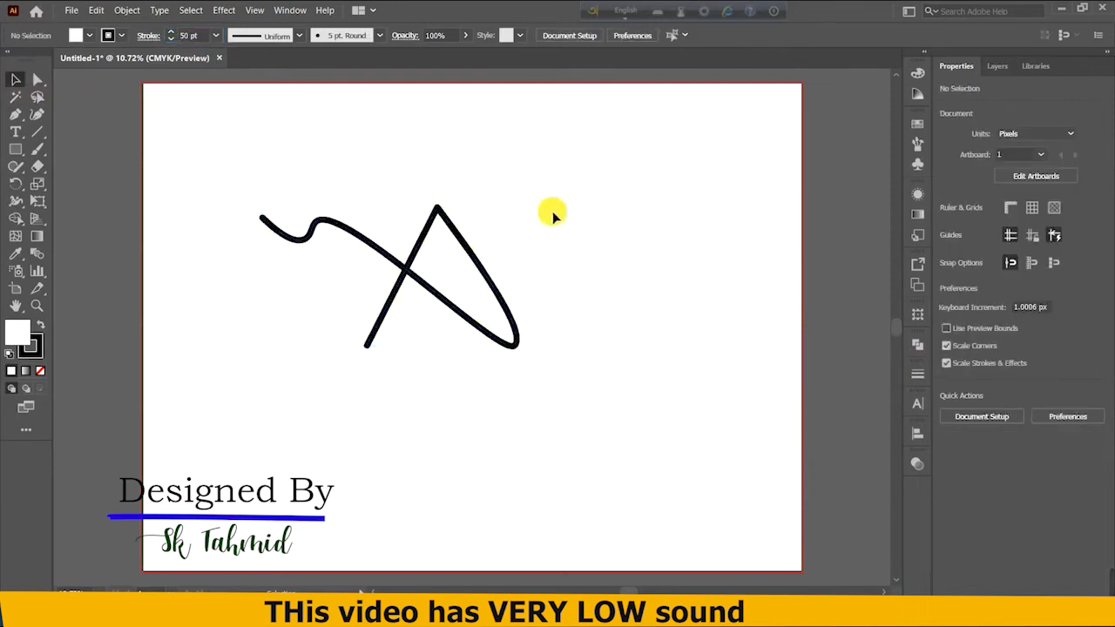
Step: Move the path right to the centre of the artboard and set its stroke weight to 68 pt
drag(383, 252, 478, 254)
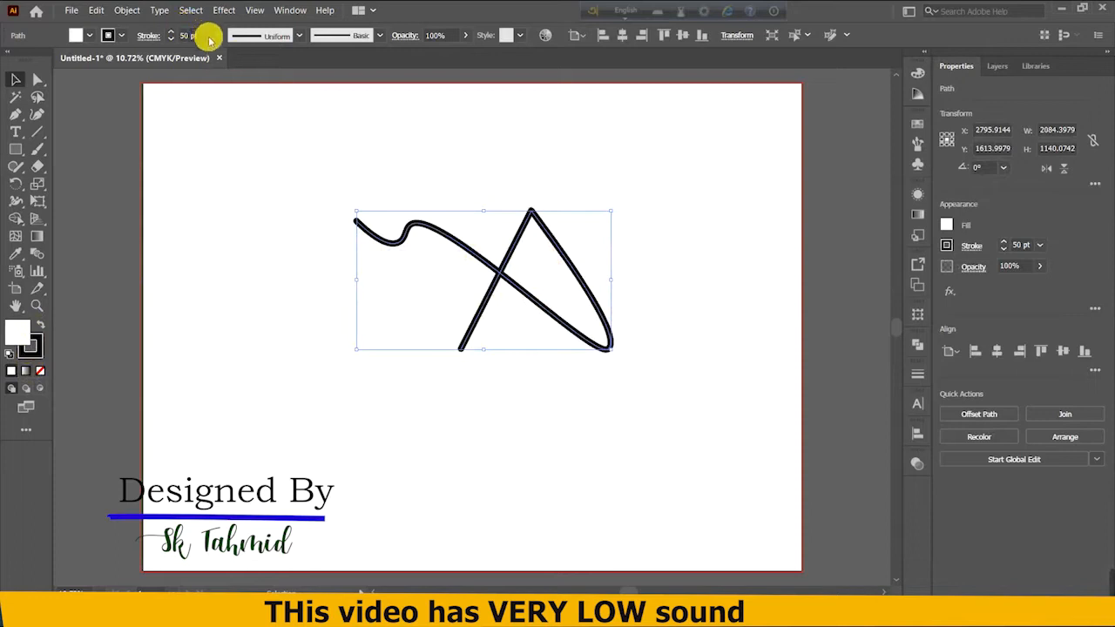
scroll(209, 40, up, 18)
click(168, 161)
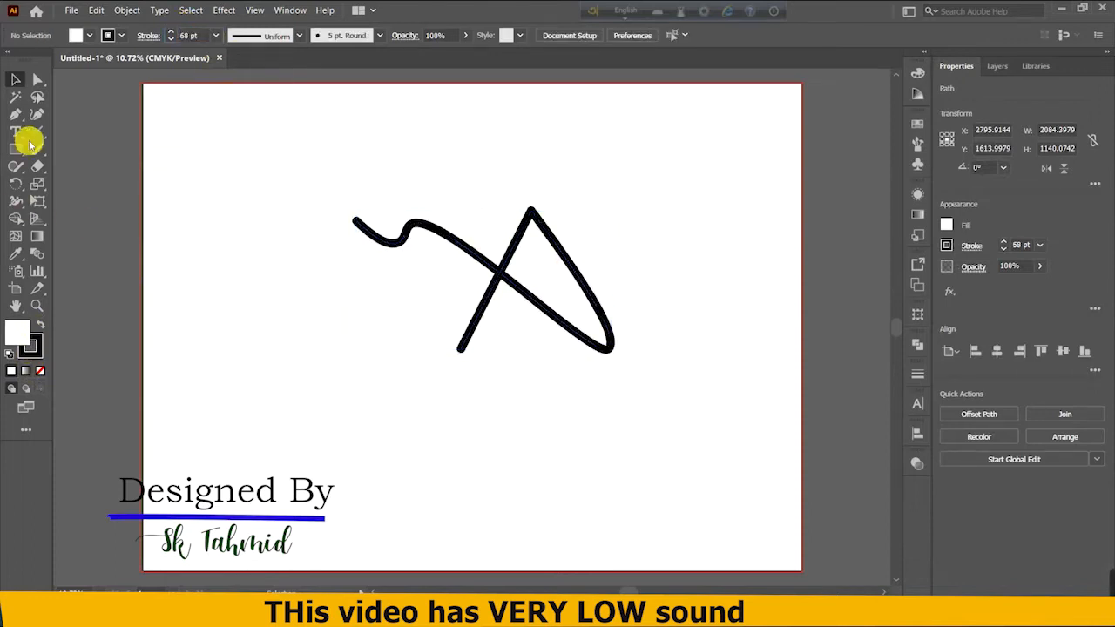
Step: Flip the path horizontally so its wavy end points right
click(999, 66)
click(957, 65)
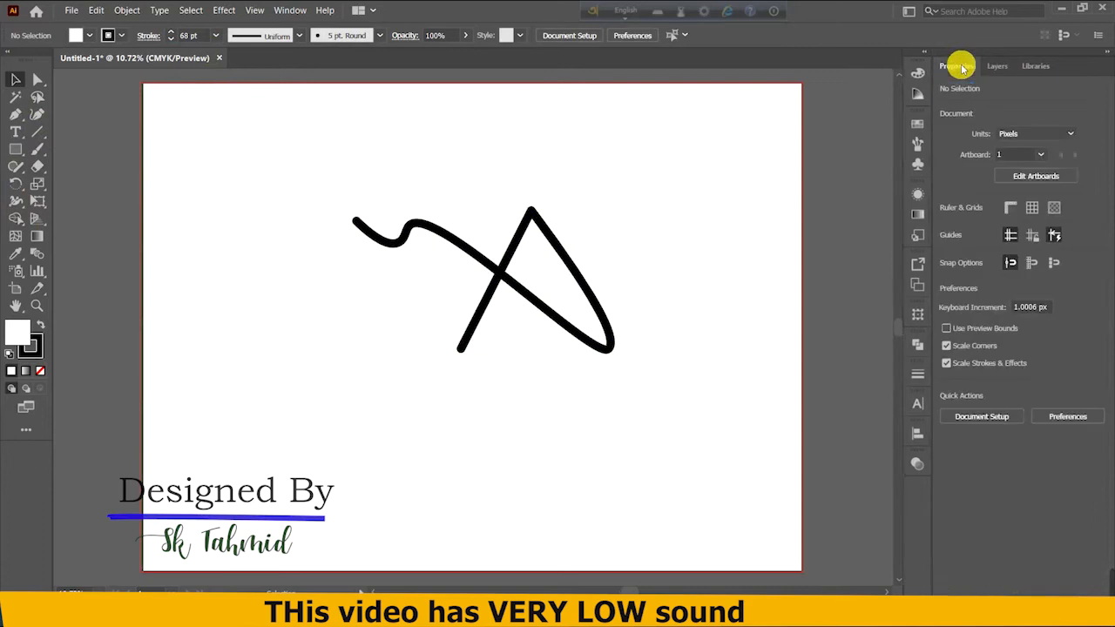
click(465, 256)
click(1057, 168)
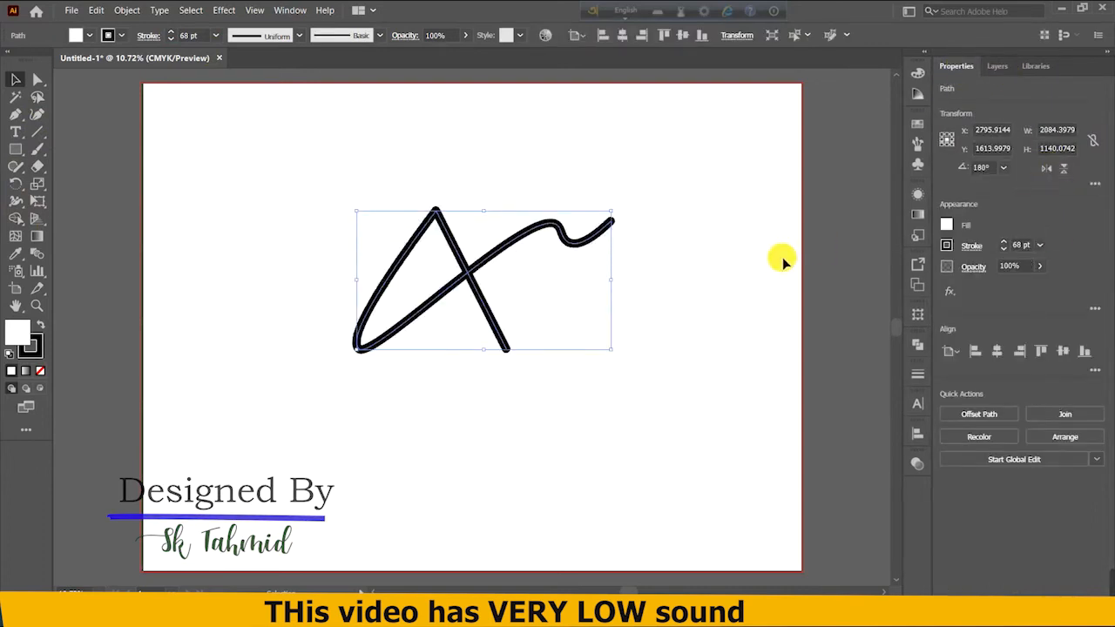
click(711, 216)
Step: Reposition the path's lower-left corner and wave anchors with the Curvature tool to form a narrow letter A with a wavy crossbar
click(491, 241)
click(37, 114)
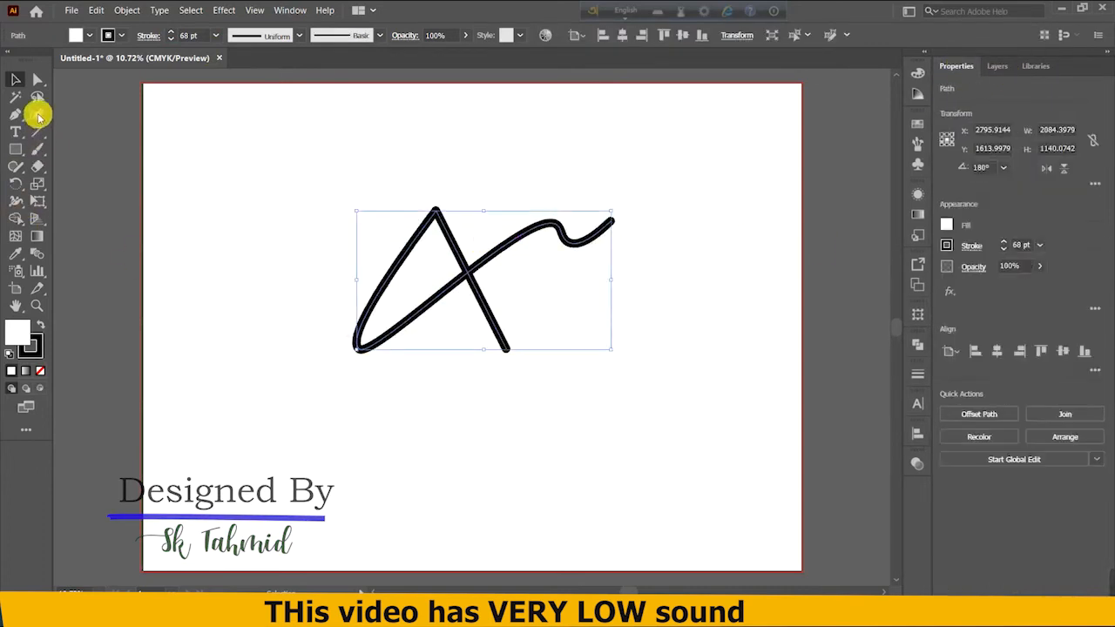
click(360, 350)
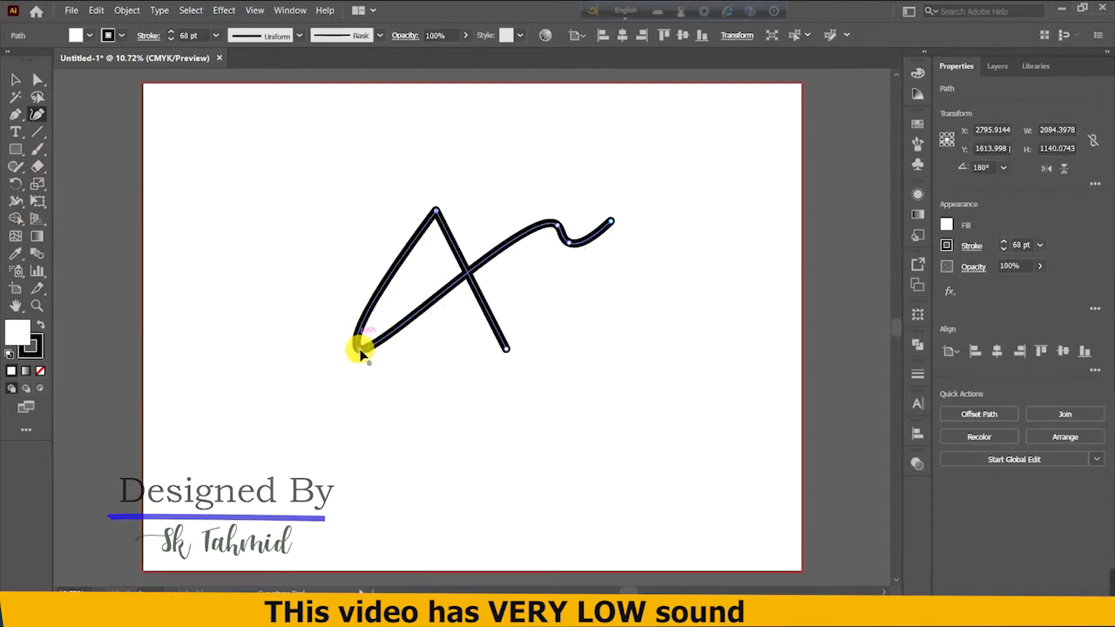
drag(361, 351, 388, 357)
mouse_move(557, 227)
mouse_down()
mouse_move(482, 261)
mouse_move(506, 258)
mouse_move(529, 282)
mouse_move(524, 251)
mouse_move(447, 284)
mouse_up()
drag(568, 244, 506, 288)
drag(610, 223, 537, 250)
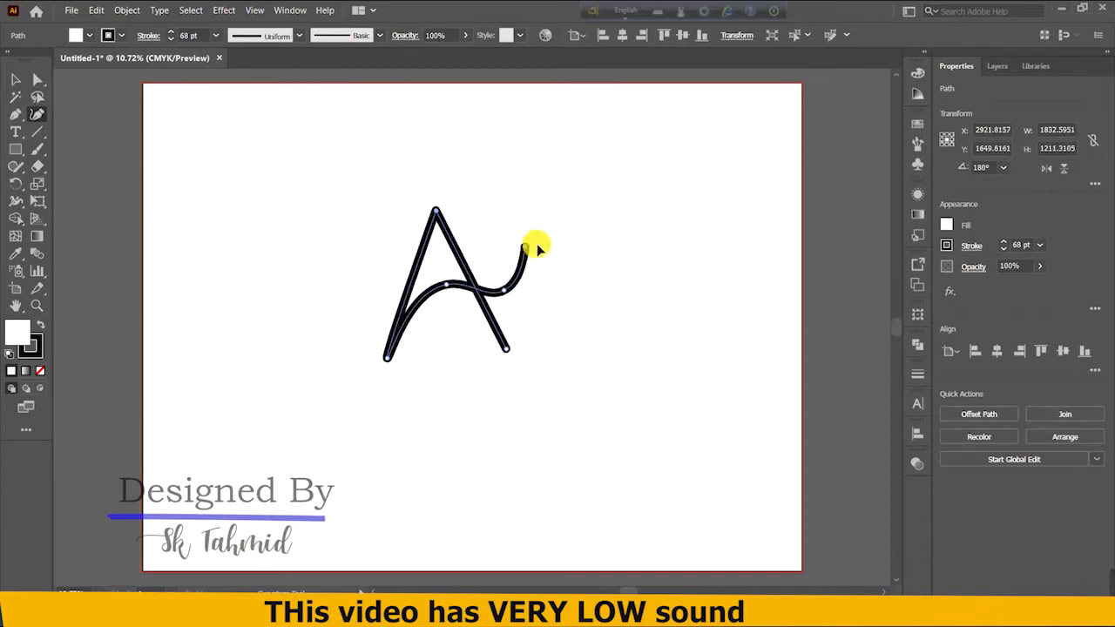
Step: Extend the crossbar's wavy tail with a short downward-curving end right of the A
click(539, 268)
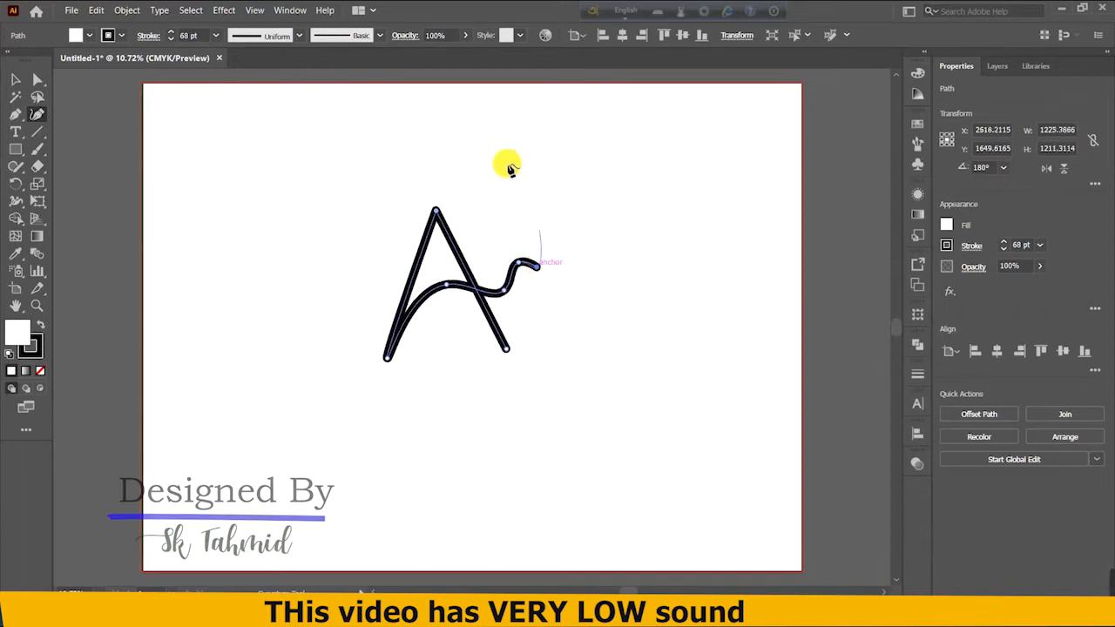
click(16, 79)
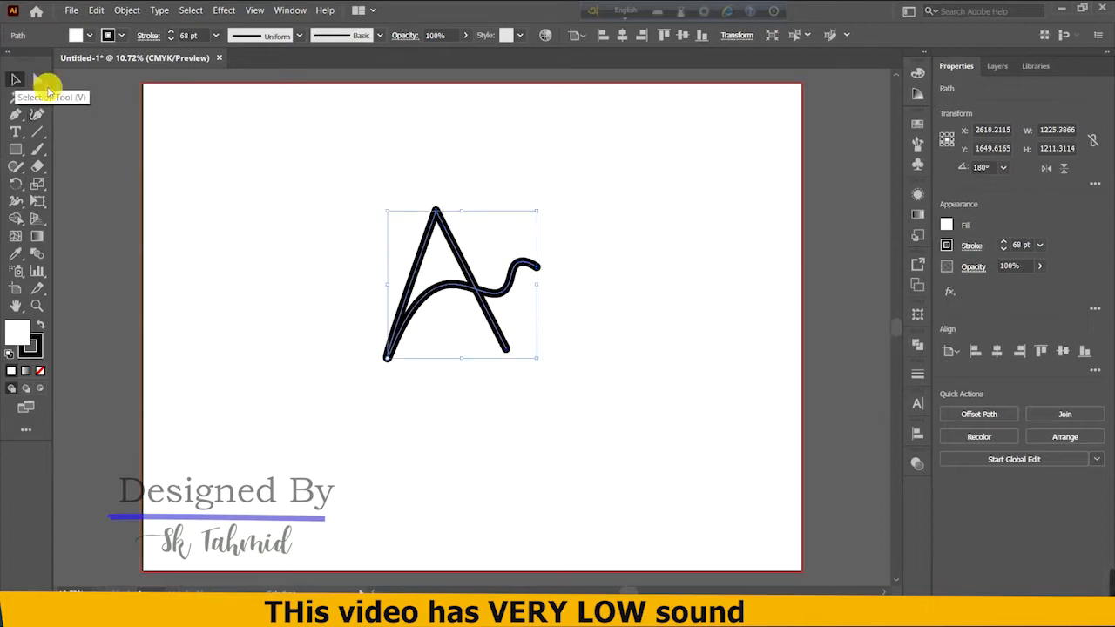
click(542, 180)
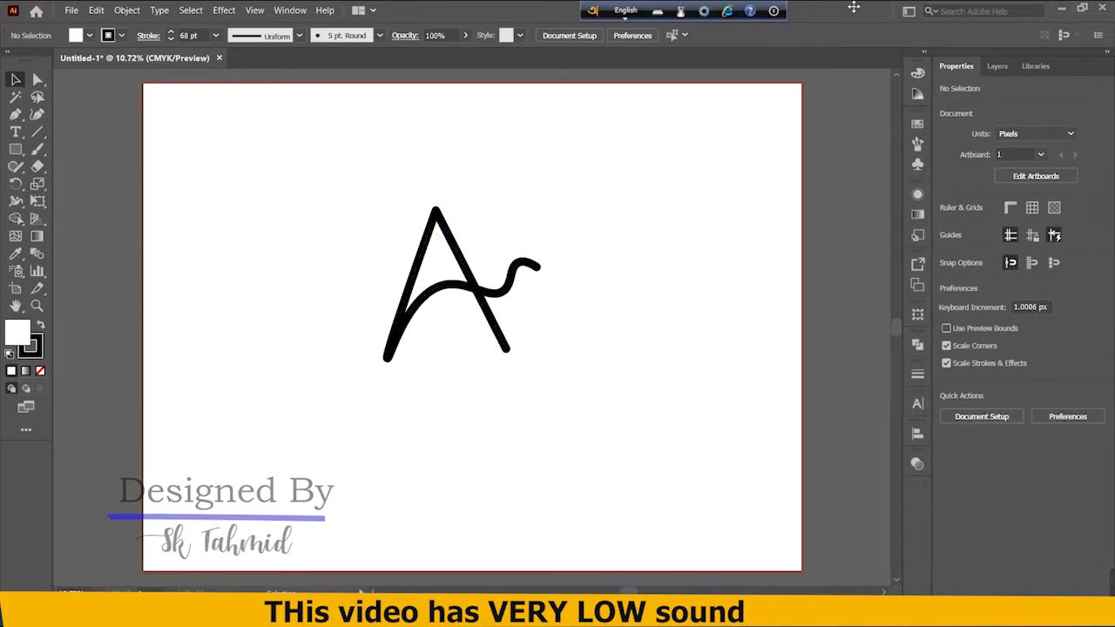
Step: Adjust the last anchors of the crossbar tail with the Curvature tool so its end slopes slightly lower
click(488, 291)
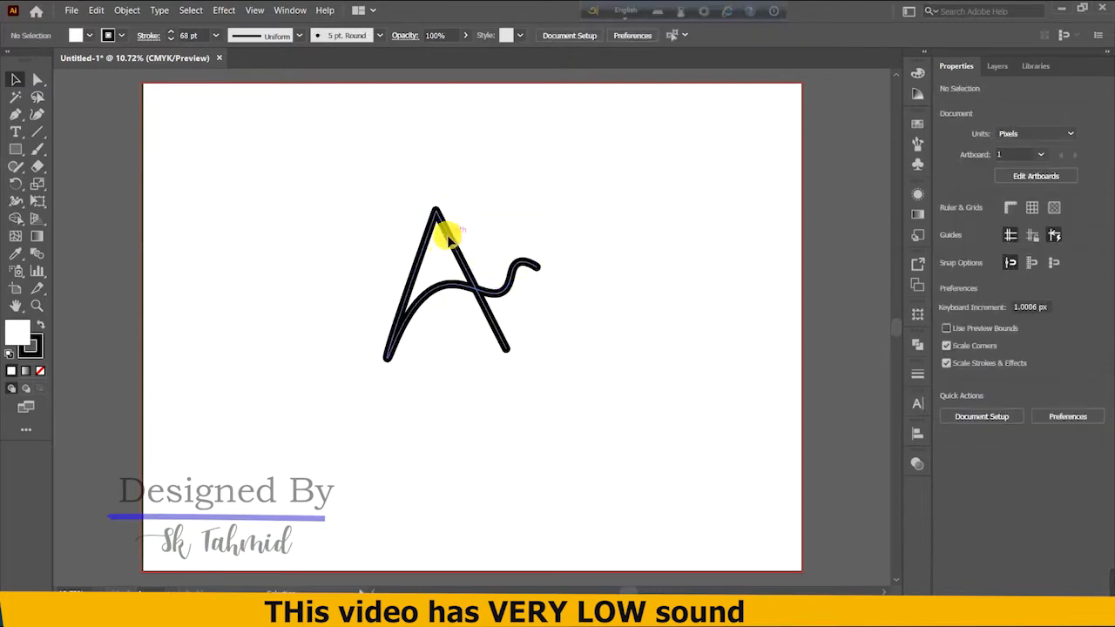
click(606, 236)
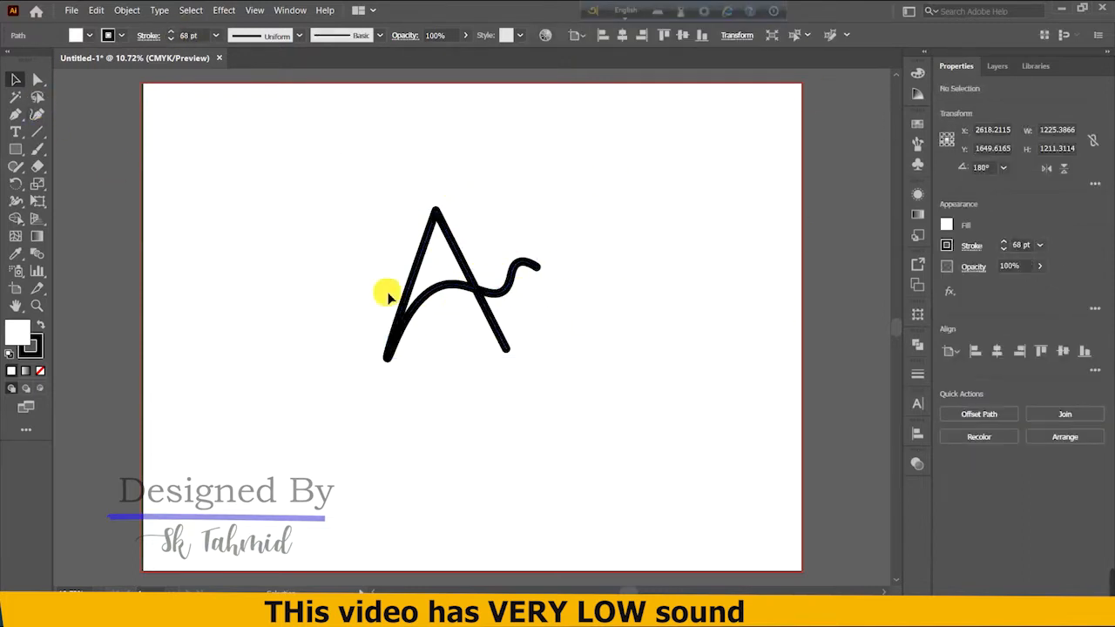
click(435, 295)
click(38, 114)
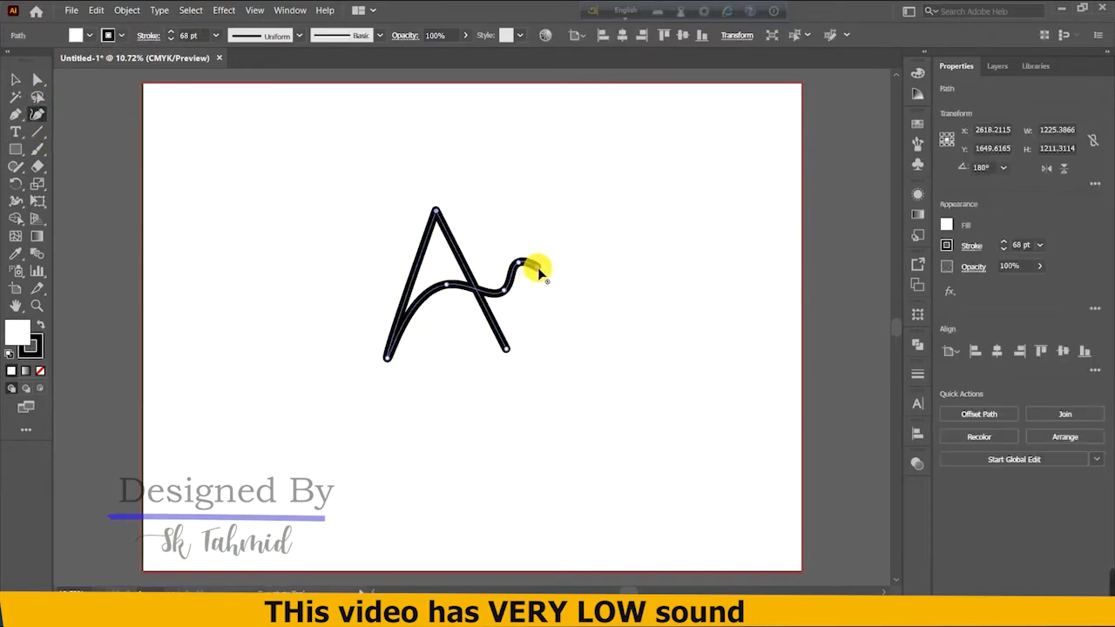
mouse_move(539, 272)
mouse_down()
mouse_move(521, 232)
mouse_move(491, 255)
mouse_move(493, 271)
mouse_move(398, 283)
mouse_move(405, 267)
mouse_move(490, 275)
mouse_move(511, 247)
mouse_move(534, 279)
mouse_move(527, 248)
mouse_move(523, 266)
mouse_move(508, 277)
mouse_move(528, 265)
mouse_up()
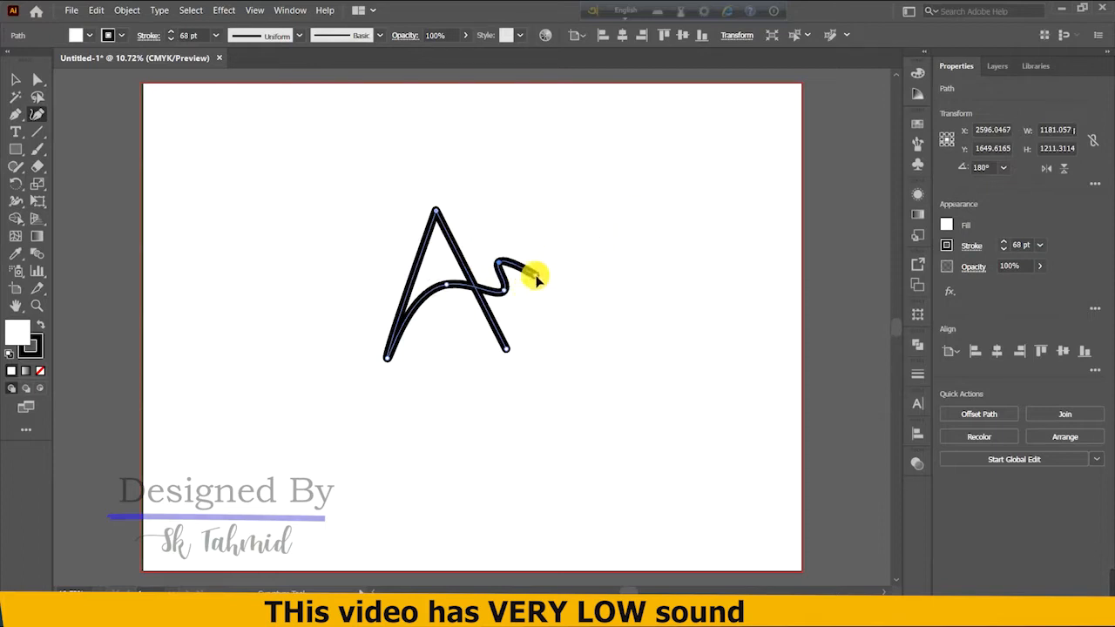
click(16, 79)
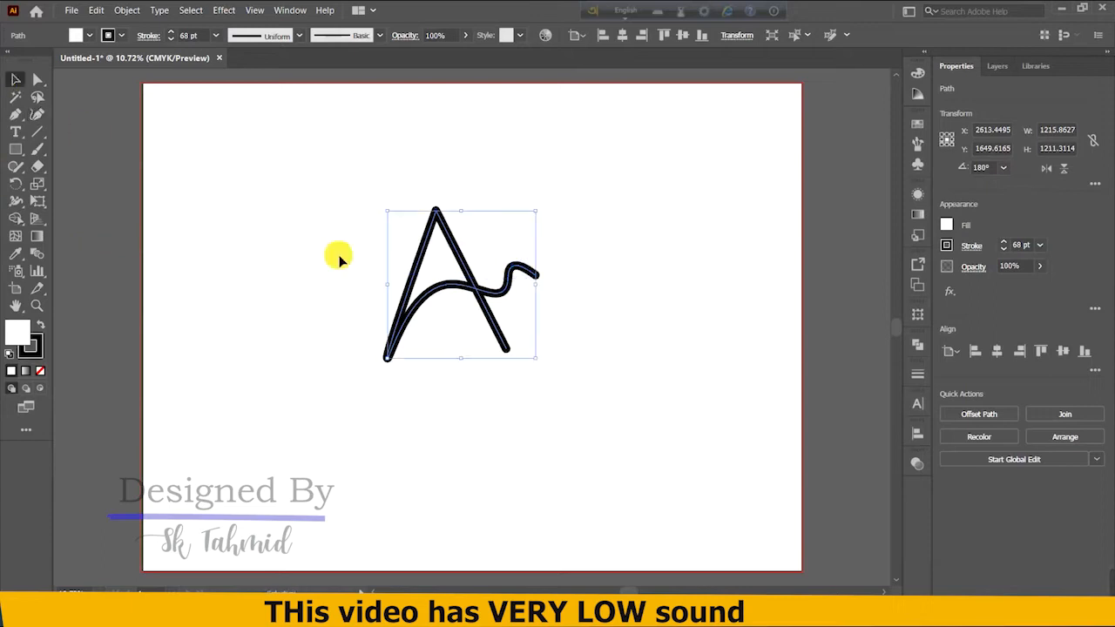
click(586, 340)
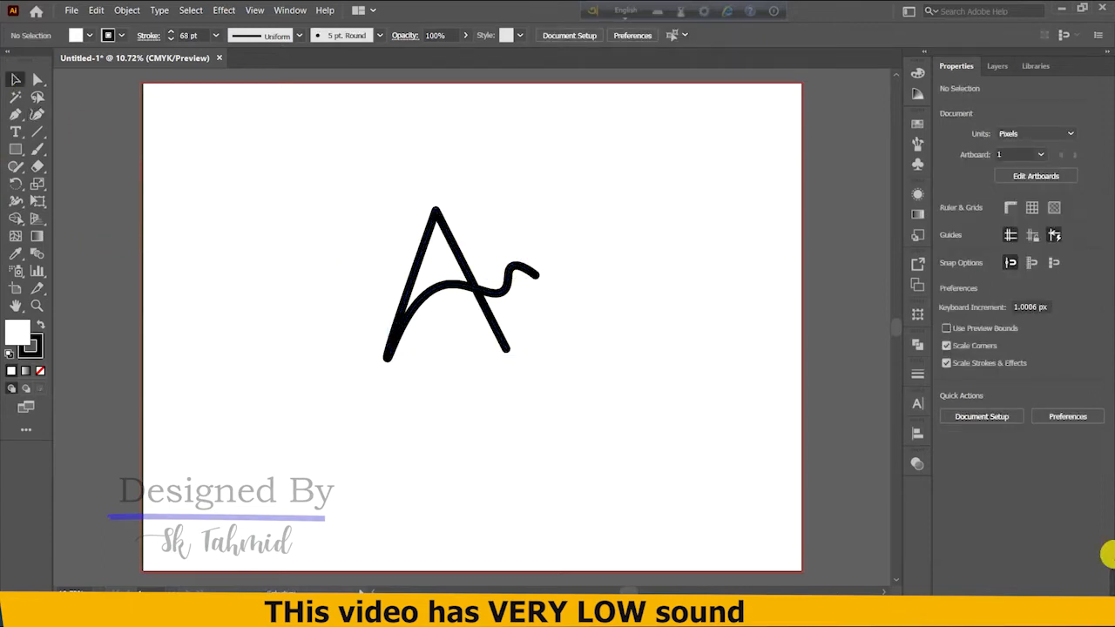
Step: Set the letter A path's stroke weight to 90 pt
mouse_move(1108, 576)
key(ctrl+a)
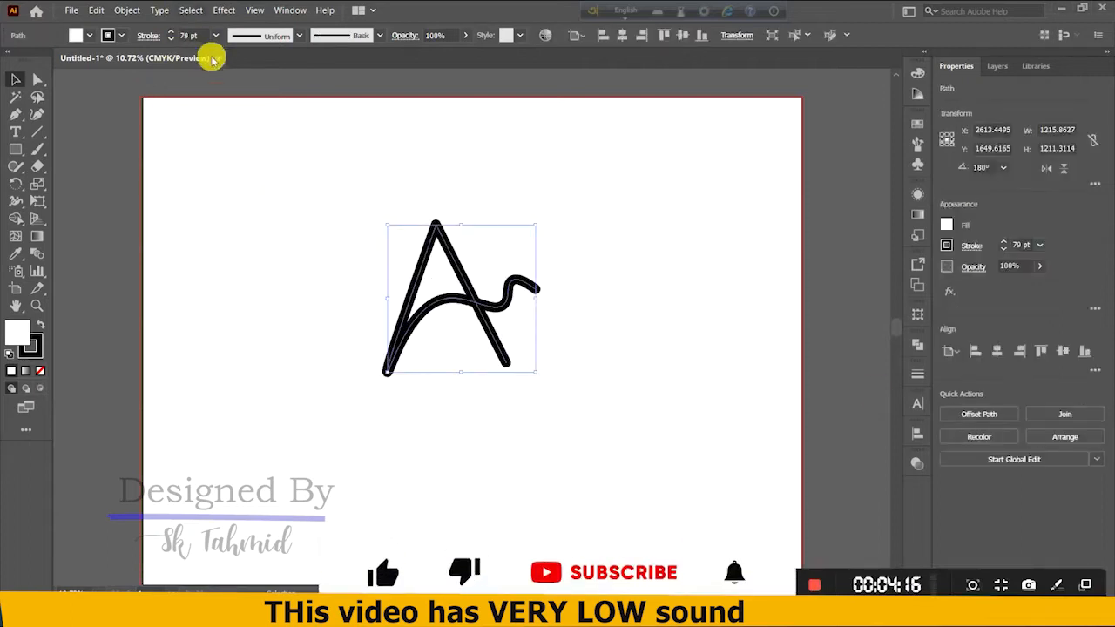
click(197, 36)
text(90)
key(Return)
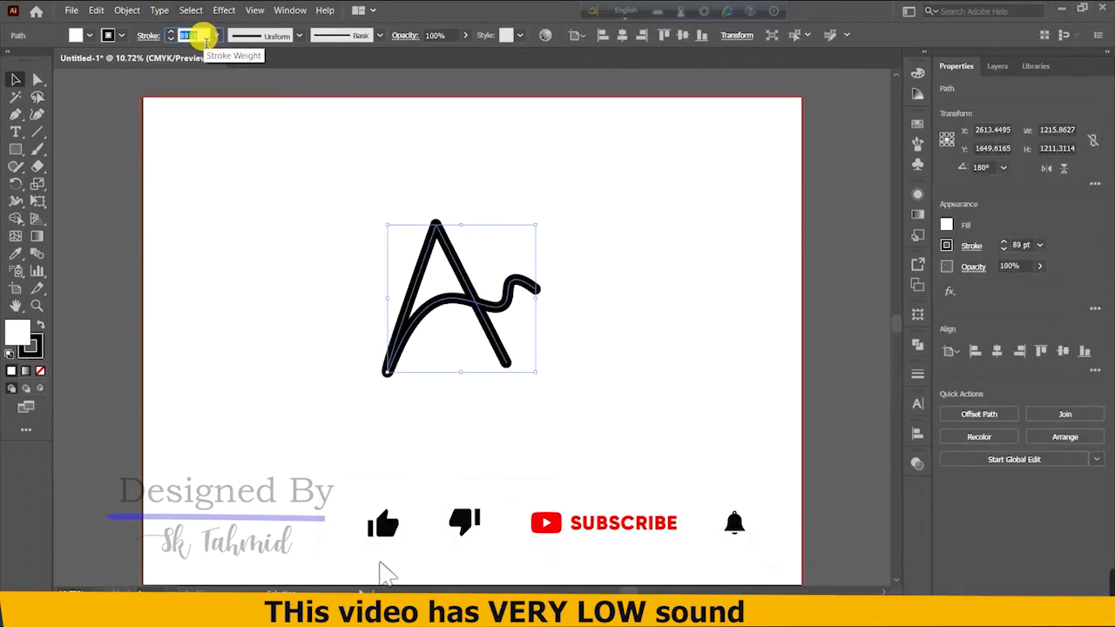
click(633, 343)
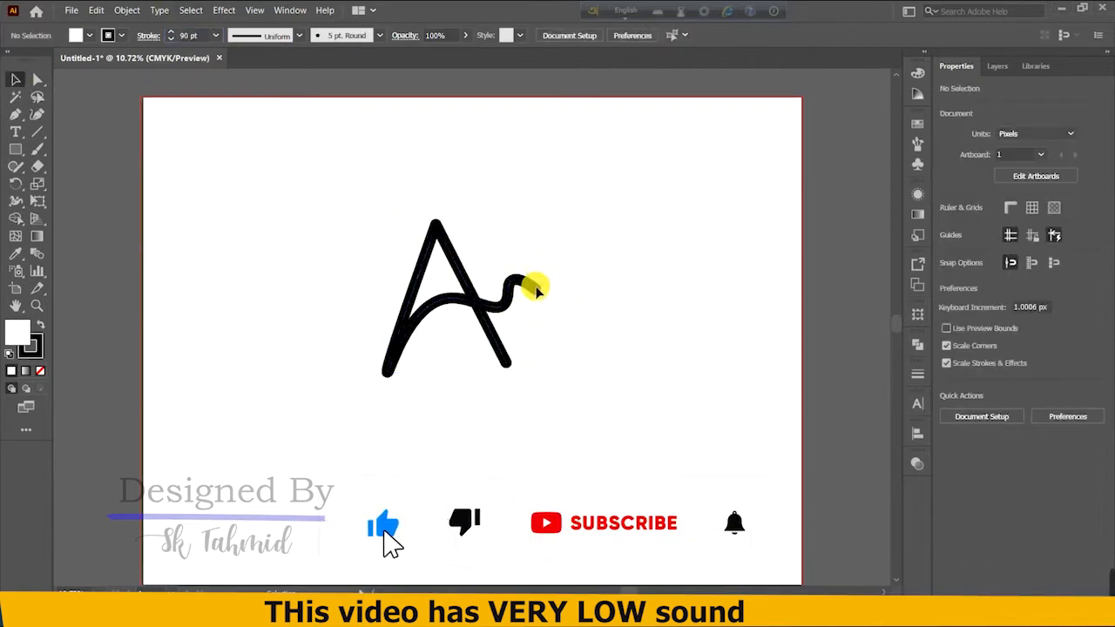
Step: Extend the tail with the Curvature tool into a loop that sweeps back across the A to a point on its left
click(536, 289)
click(37, 115)
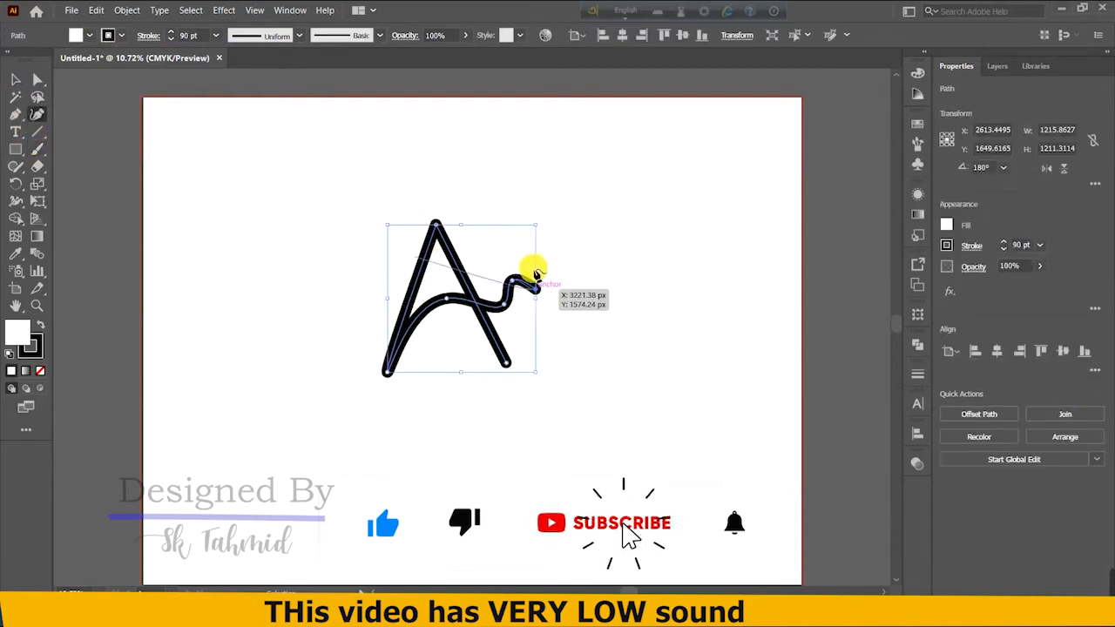
click(541, 266)
click(352, 291)
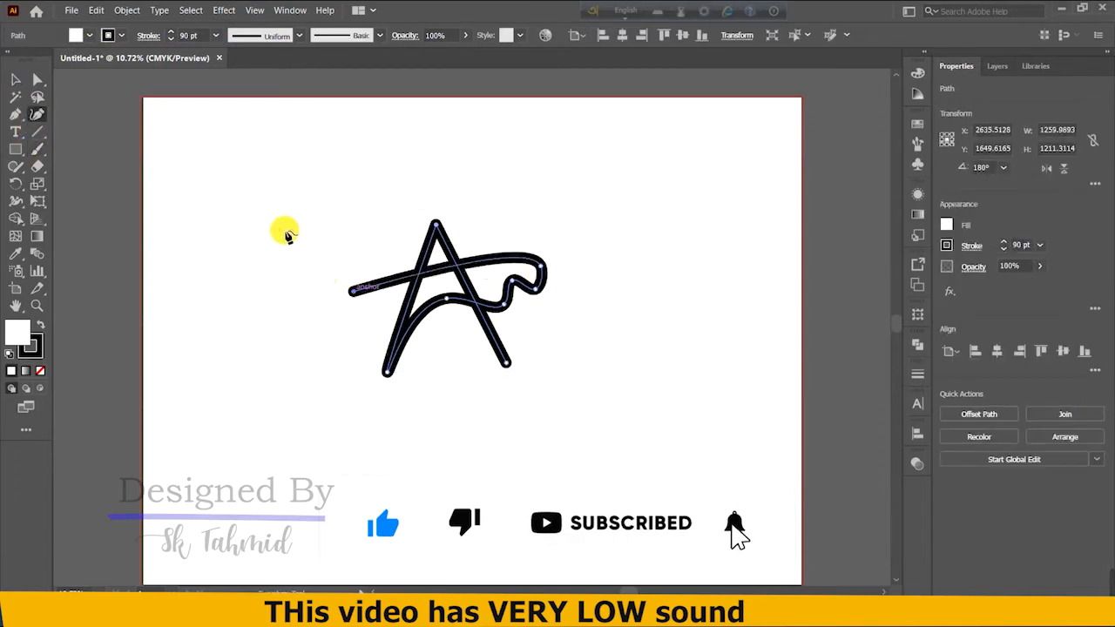
Step: Add the text COMPANY left of the letter A and enlarge it until it reaches the A
click(16, 80)
click(384, 195)
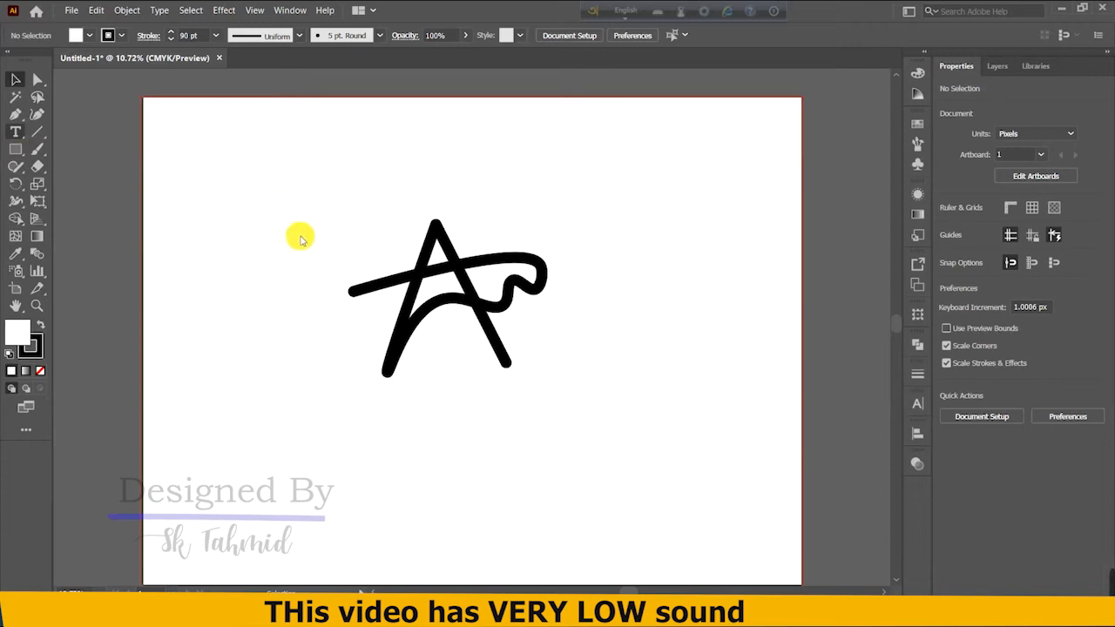
click(259, 259)
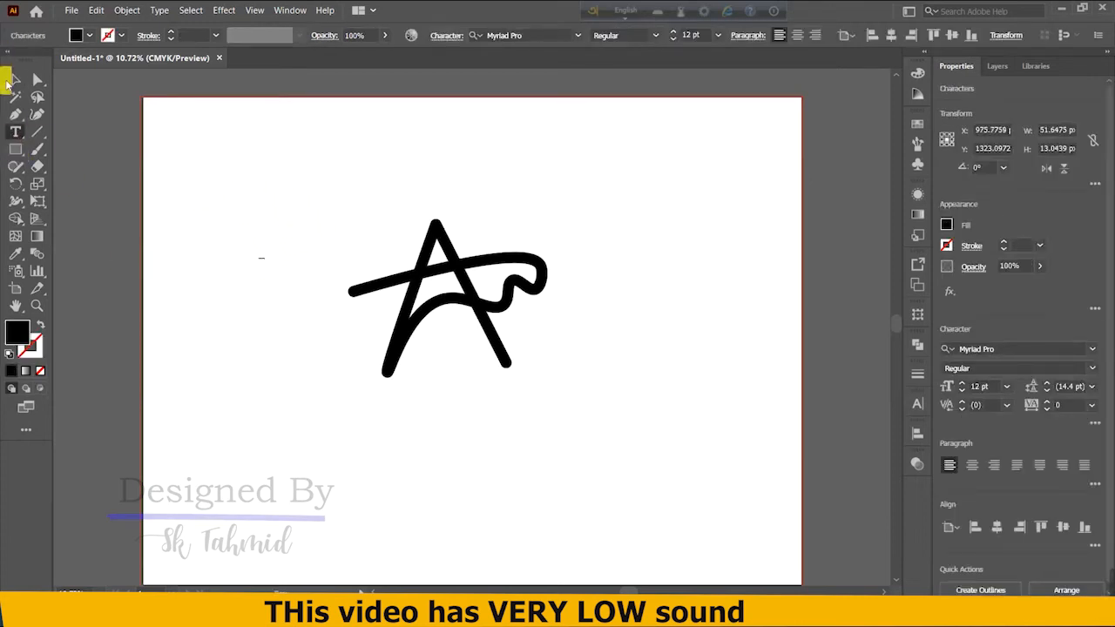
click(14, 80)
drag(266, 260, 422, 346)
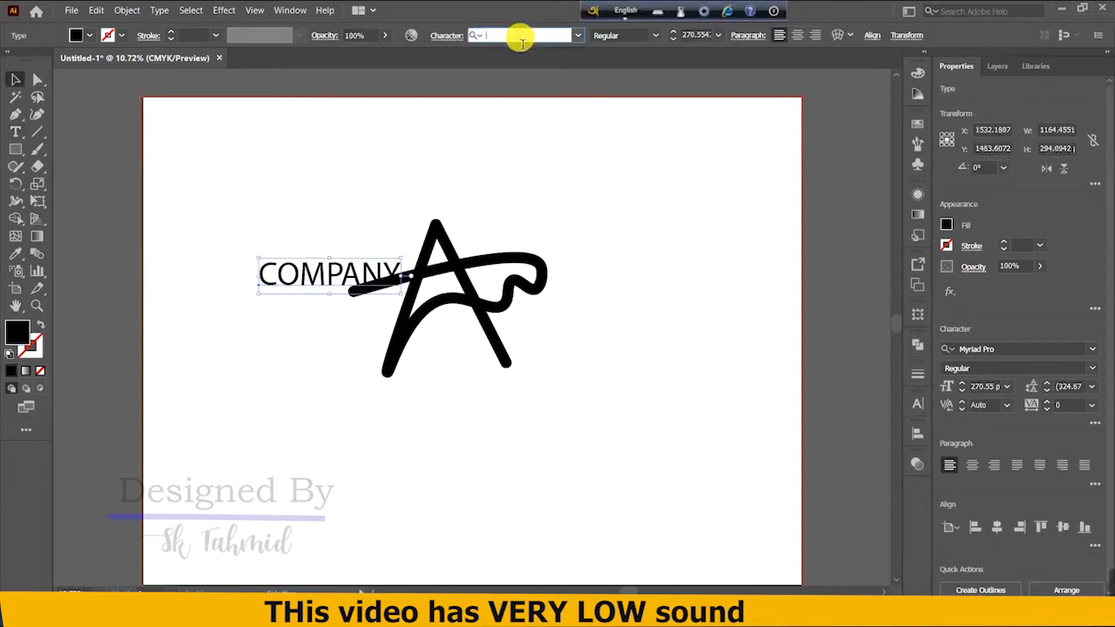
Step: Set the COMPANY text to Exo Bold and move it up beside the A, above the crossbar's left end
text(Regu)
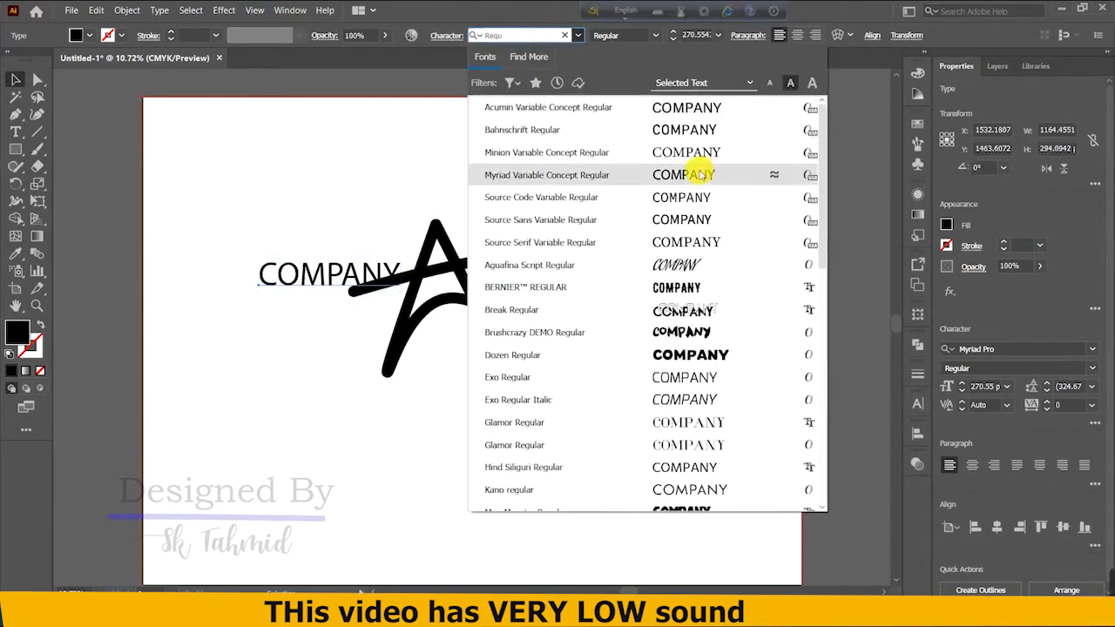
scroll(701, 262, down, 3)
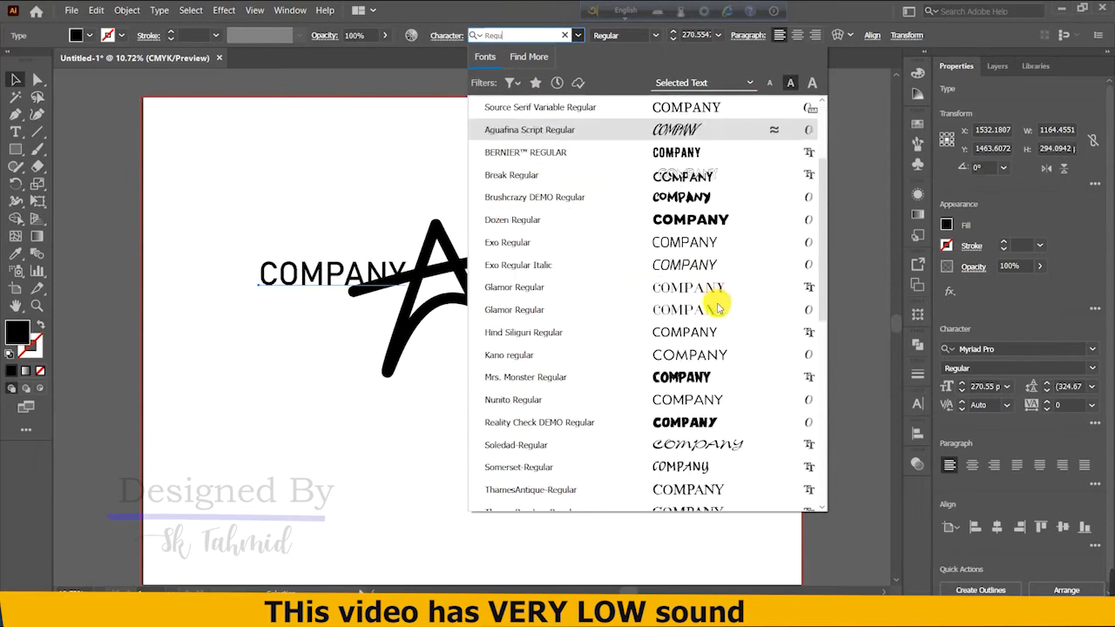
click(693, 244)
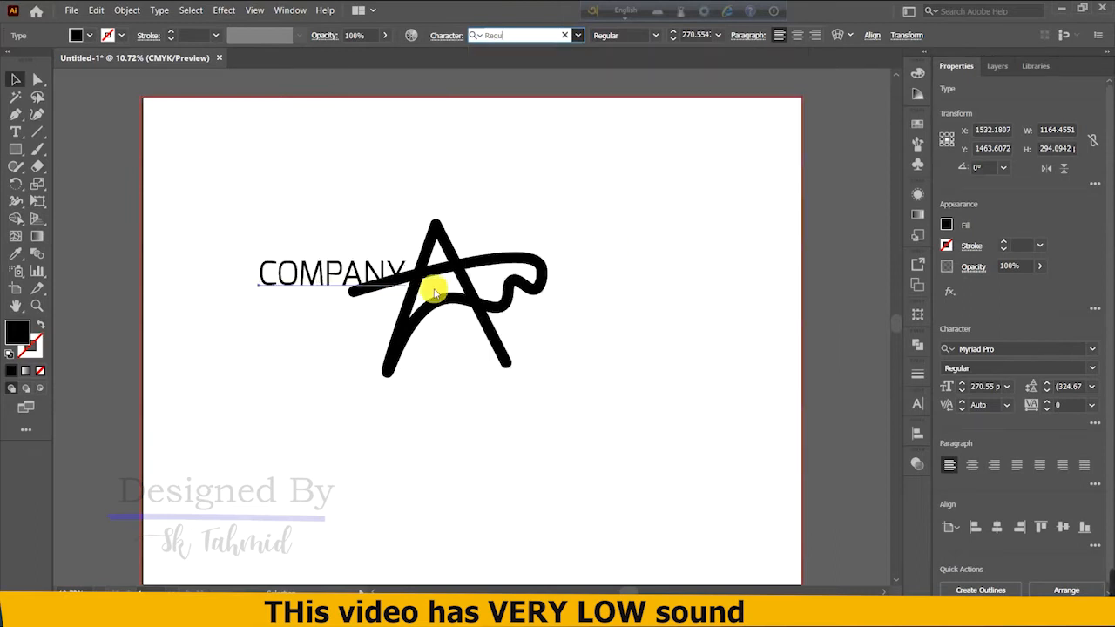
click(655, 35)
click(622, 245)
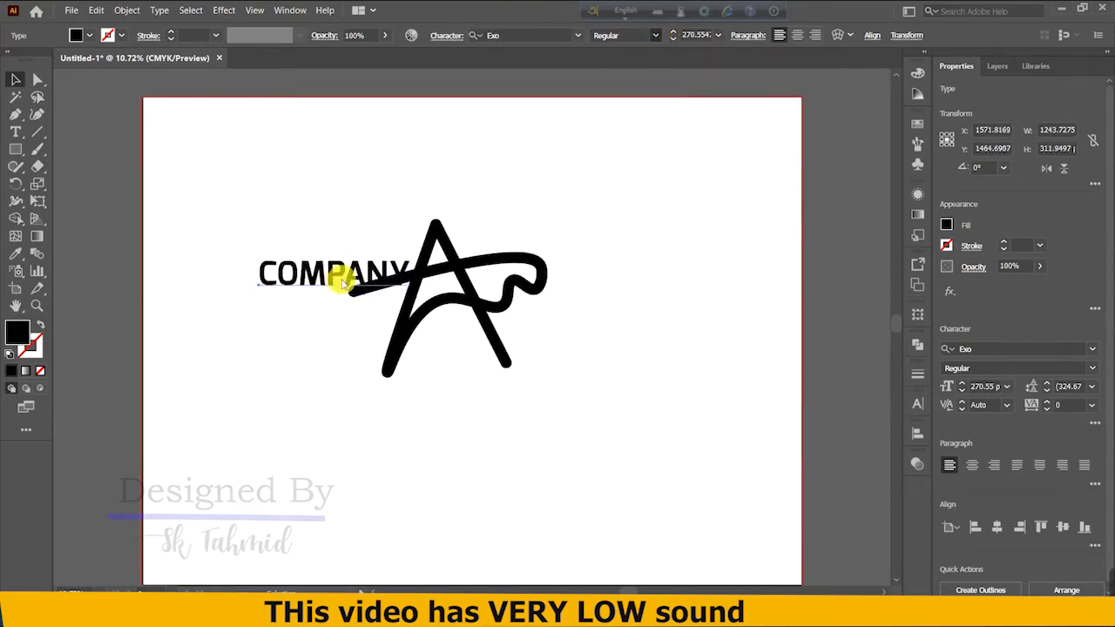
drag(331, 281, 331, 256)
click(662, 259)
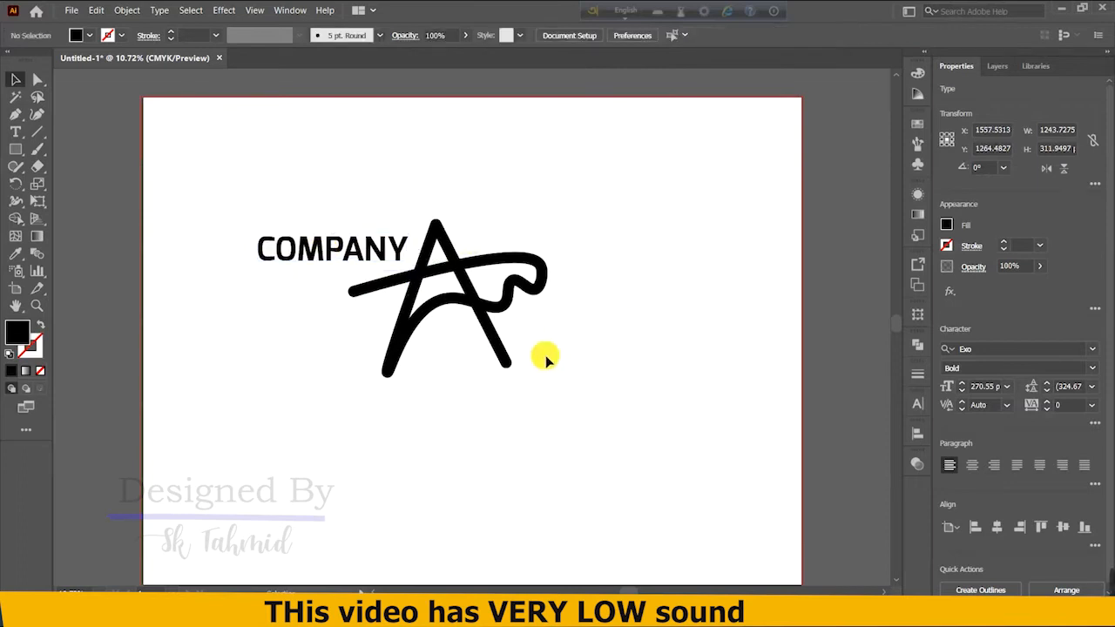
Step: Remove the wavy loop anchors from the A's tail and pull the remaining right anchor out and up with the Curvature tool
click(350, 284)
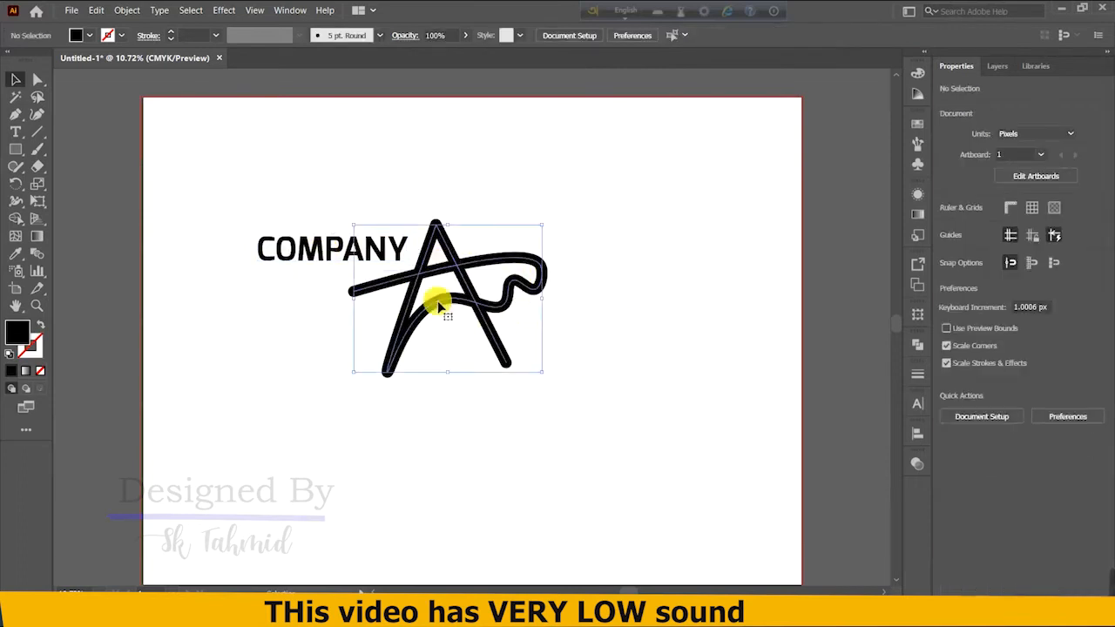
click(38, 114)
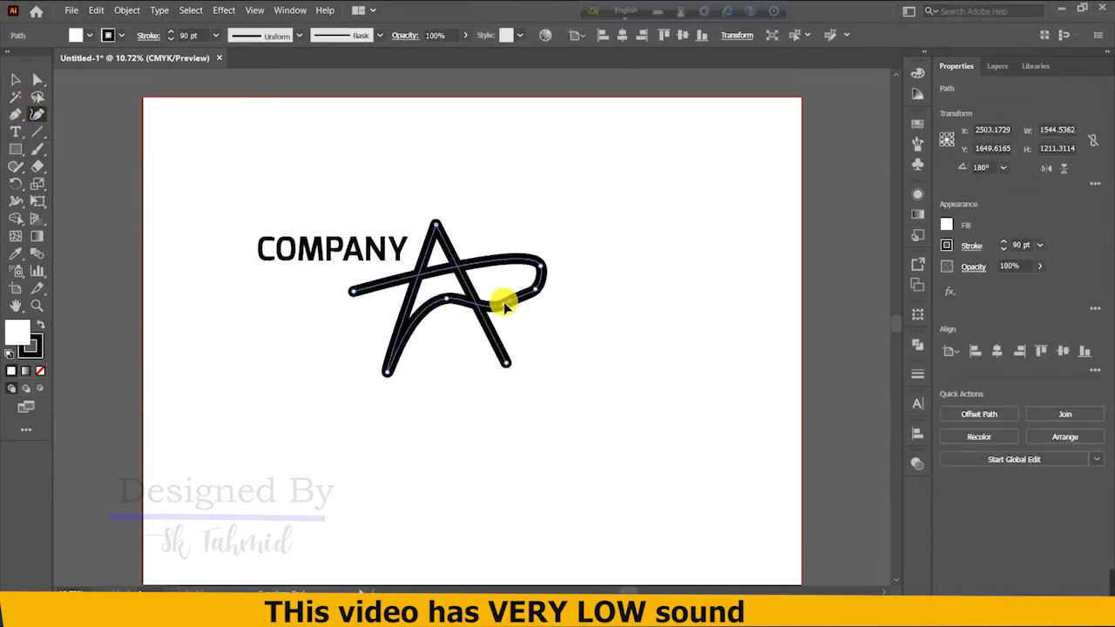
drag(505, 306, 521, 284)
key(Delete)
key(Delete)
key(ctrl+z)
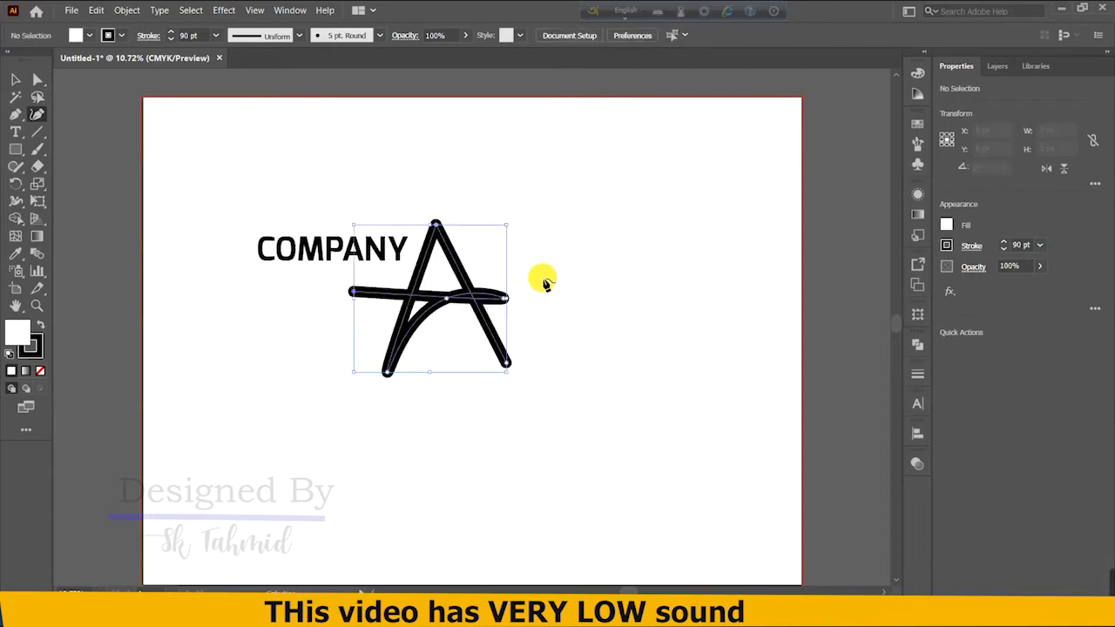
mouse_move(506, 298)
mouse_down()
mouse_move(511, 274)
mouse_move(542, 274)
mouse_up()
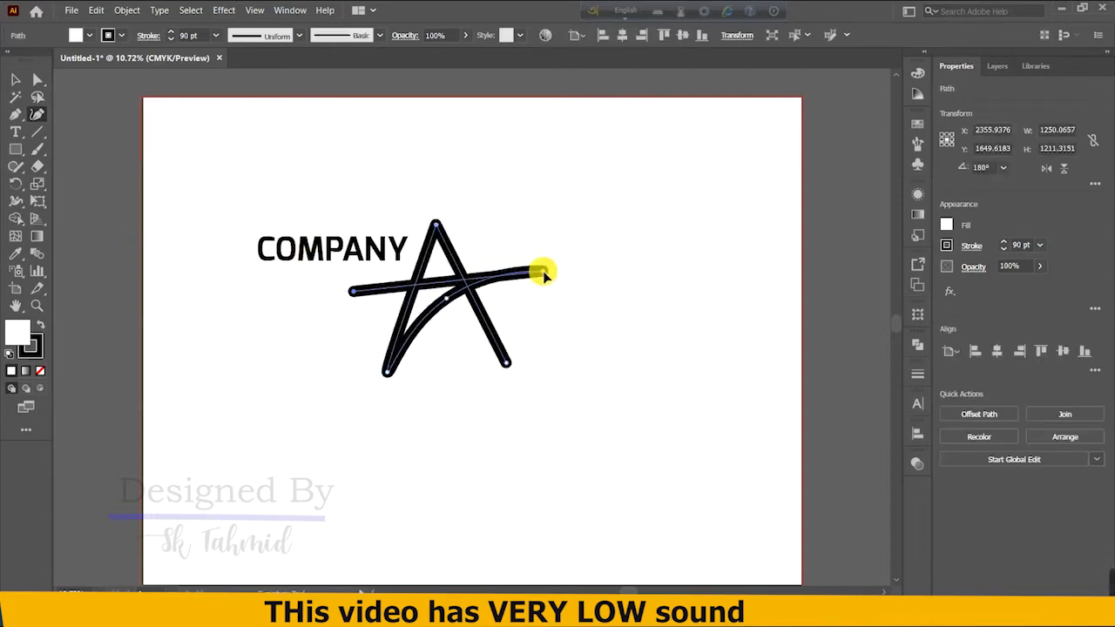
Step: Move the whole letter A up slightly beside the COMPANY text
click(16, 80)
click(607, 194)
mouse_move(465, 274)
mouse_down()
mouse_move(506, 256)
mouse_move(470, 274)
mouse_up()
click(598, 194)
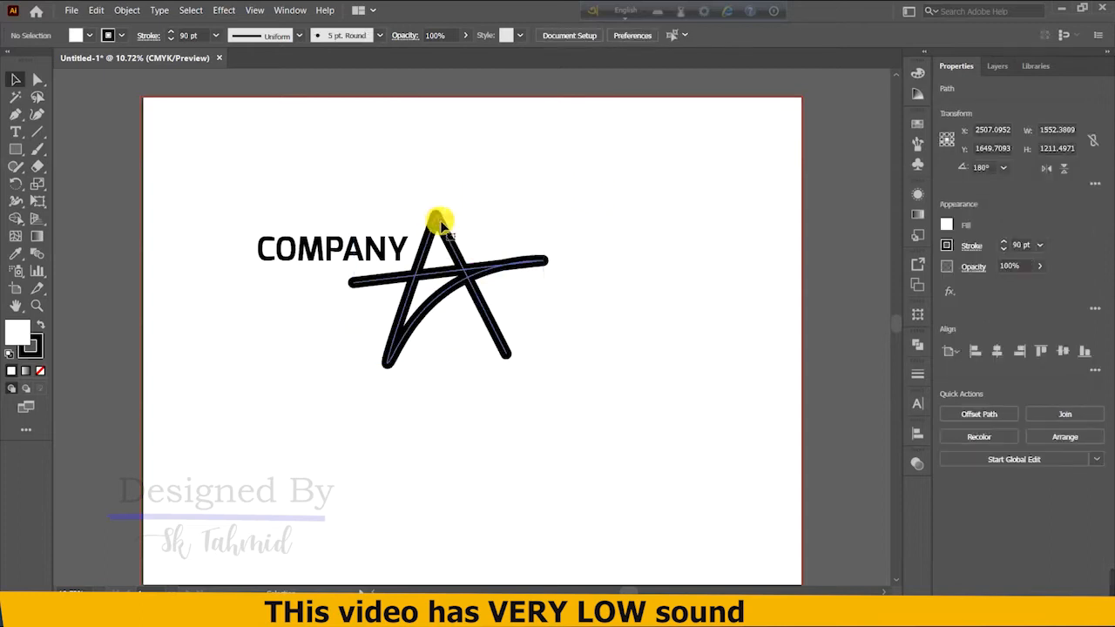
Step: Expand the letter A path so its stroke becomes an outlined shape
click(438, 221)
click(126, 9)
click(303, 154)
click(525, 378)
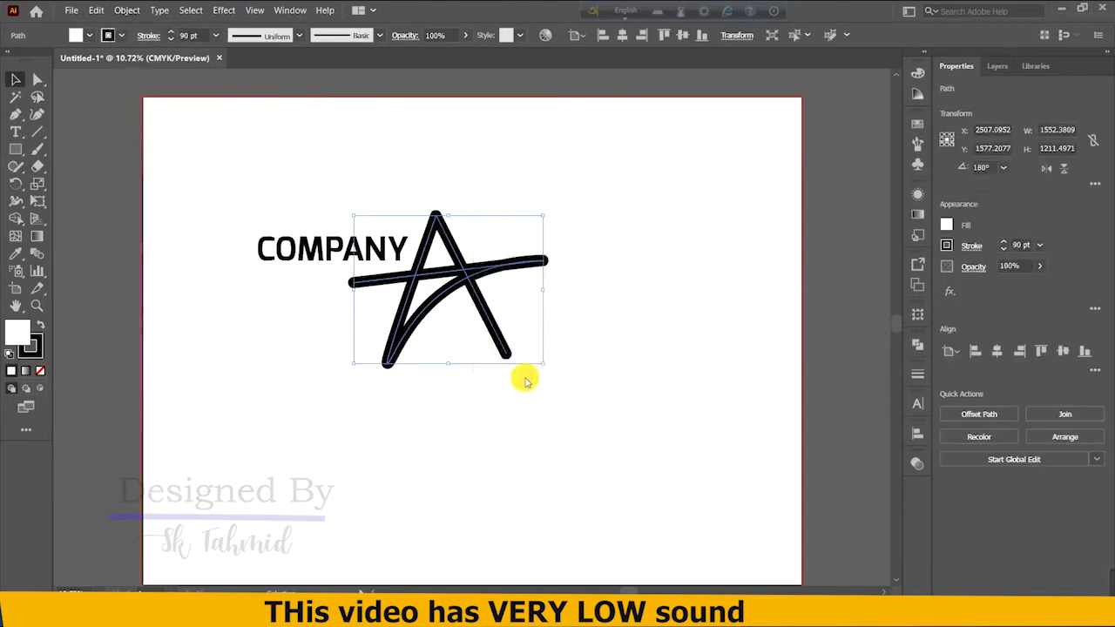
click(587, 248)
click(497, 270)
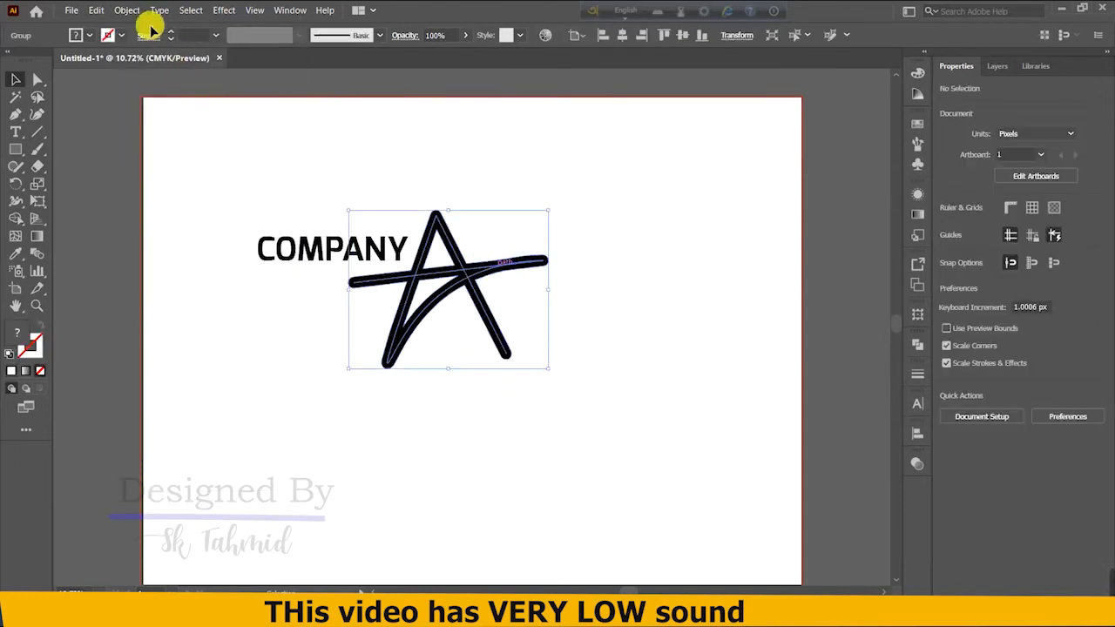
click(126, 10)
click(179, 160)
click(567, 337)
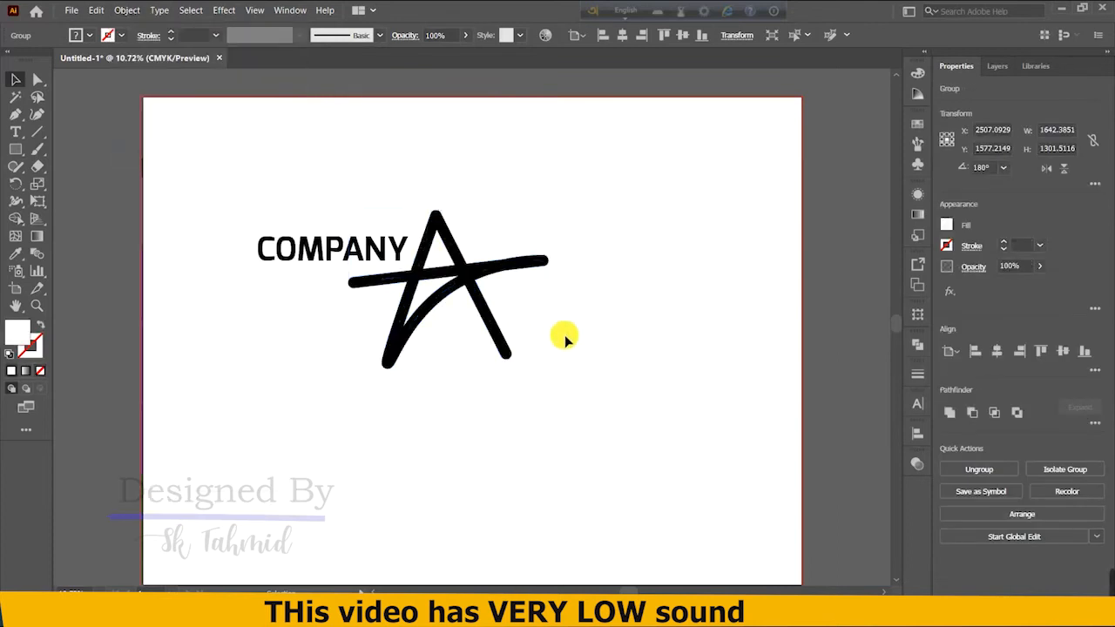
drag(256, 212, 505, 351)
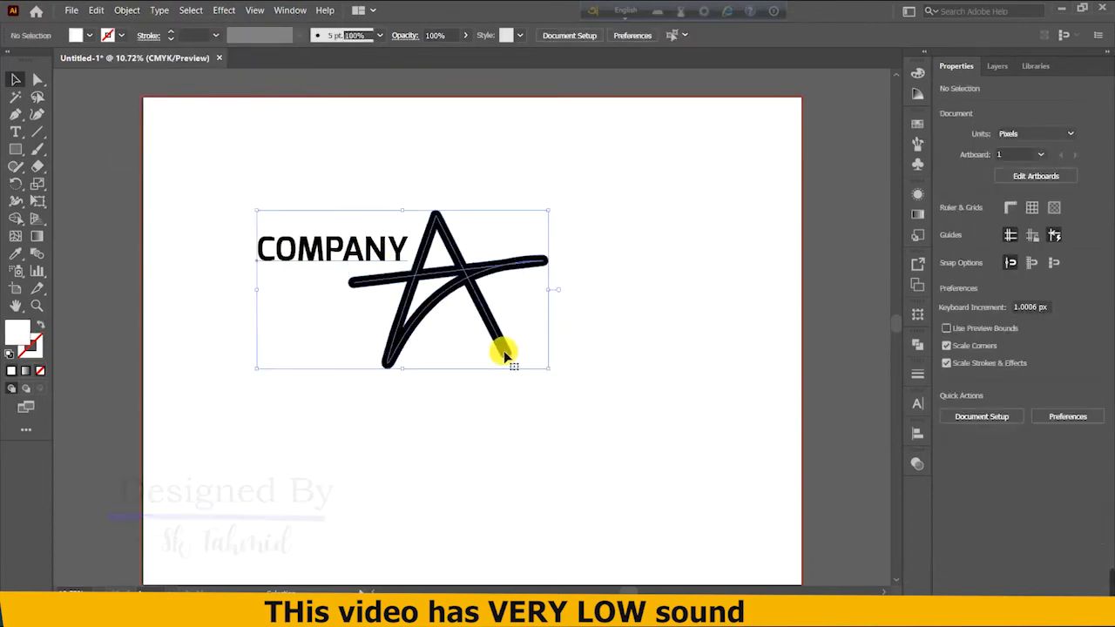
click(481, 277)
click(126, 9)
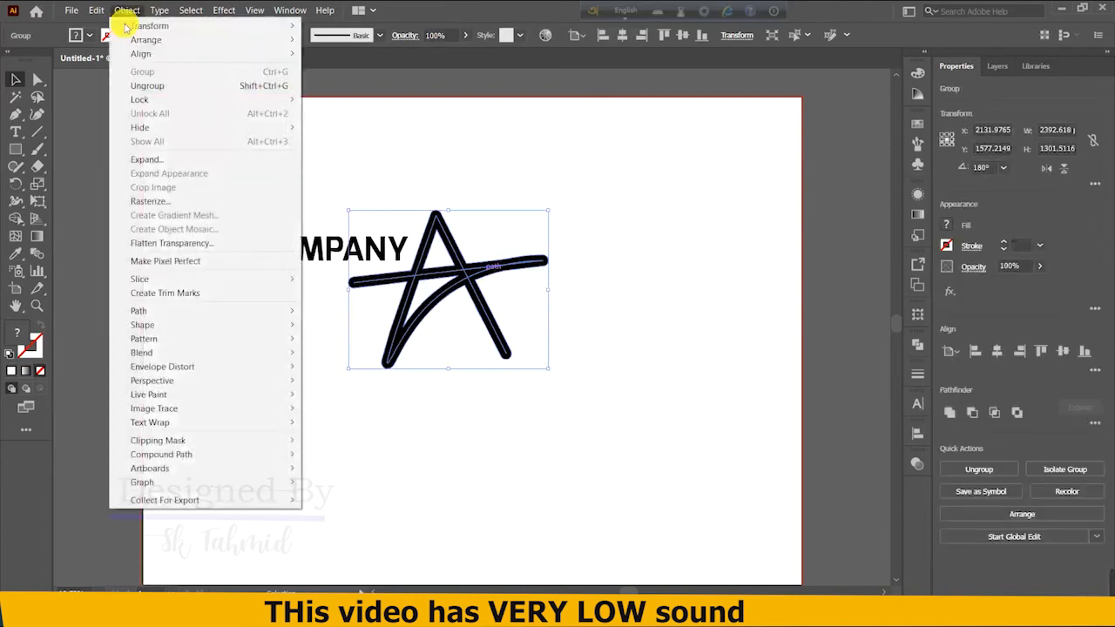
click(181, 170)
click(511, 169)
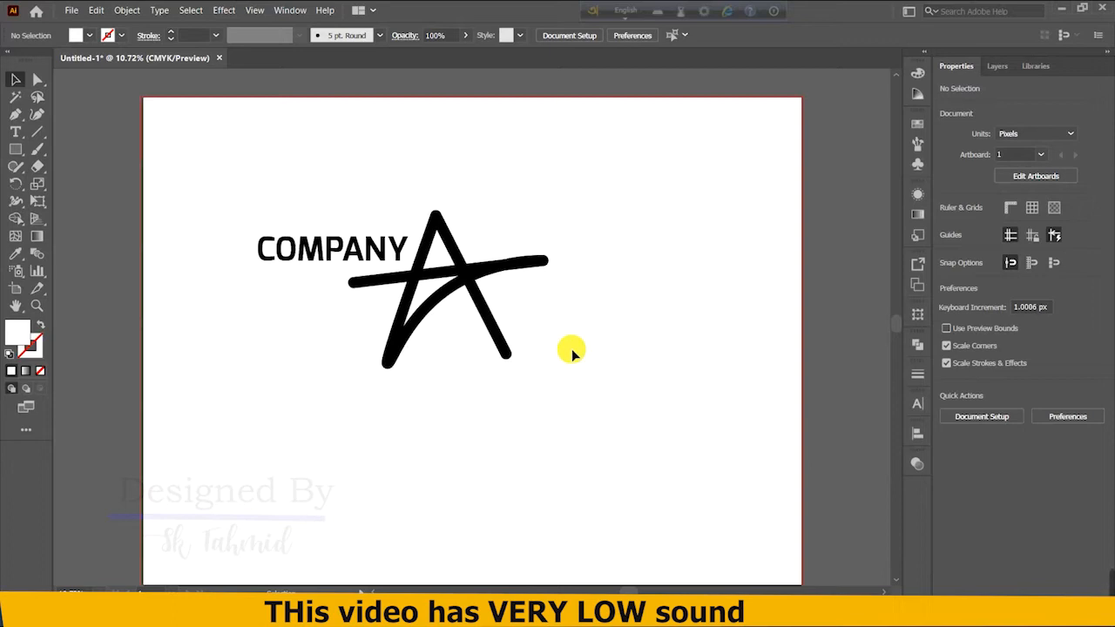
click(455, 267)
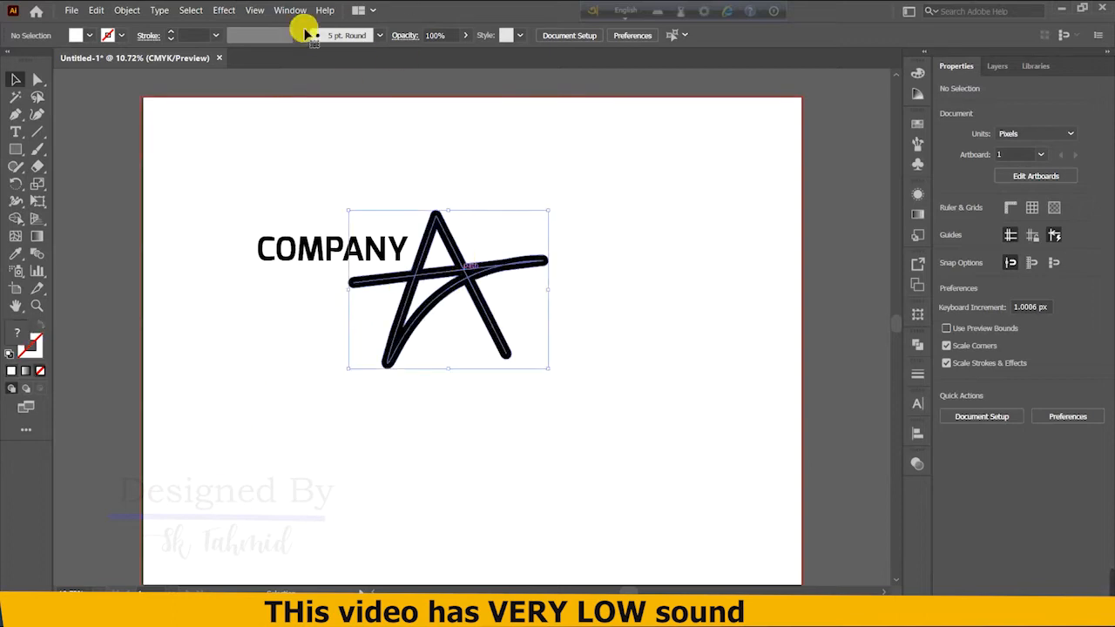
click(120, 10)
click(153, 155)
click(598, 232)
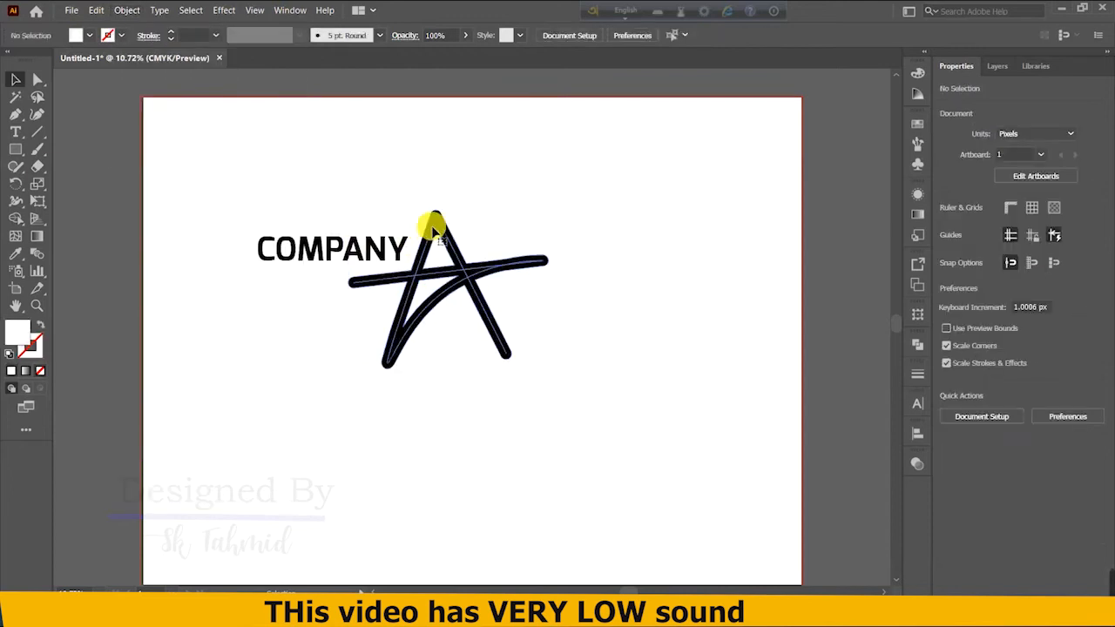
click(435, 228)
click(38, 114)
click(16, 79)
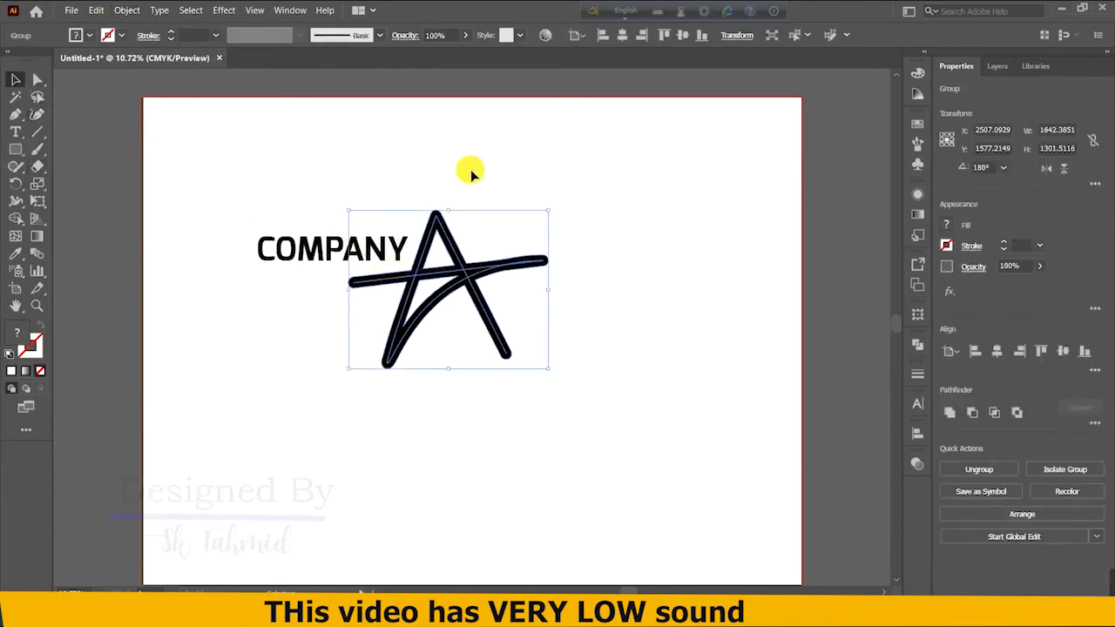
click(471, 174)
drag(209, 175, 648, 534)
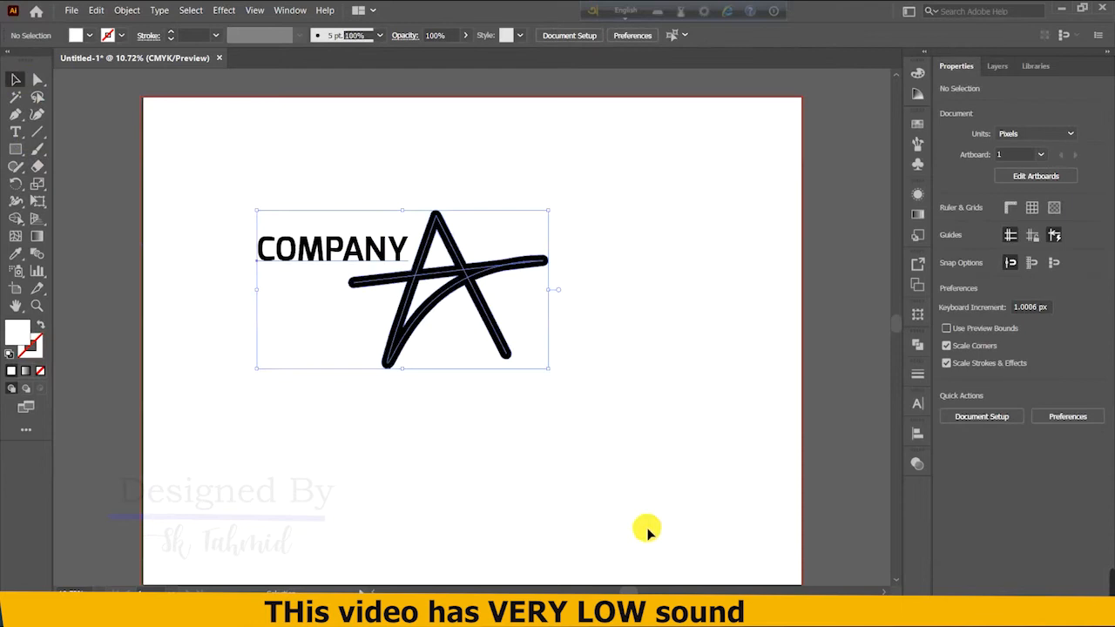
click(643, 279)
Step: Draw a square of about 383 px on the empty area above and right of the A
mouse_move(1111, 575)
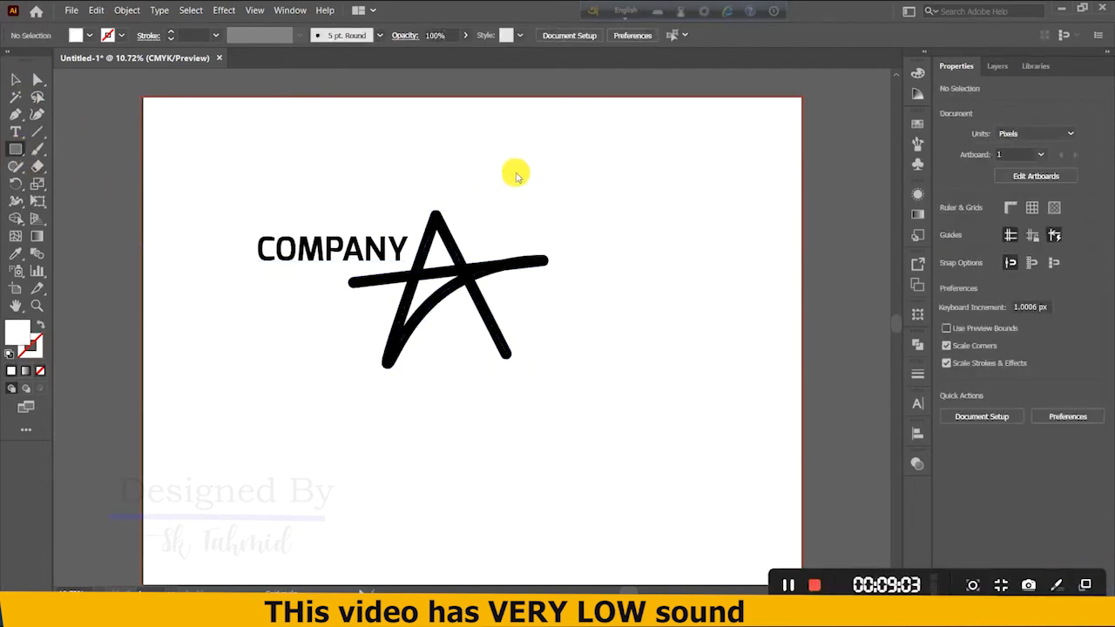
drag(603, 160, 651, 208)
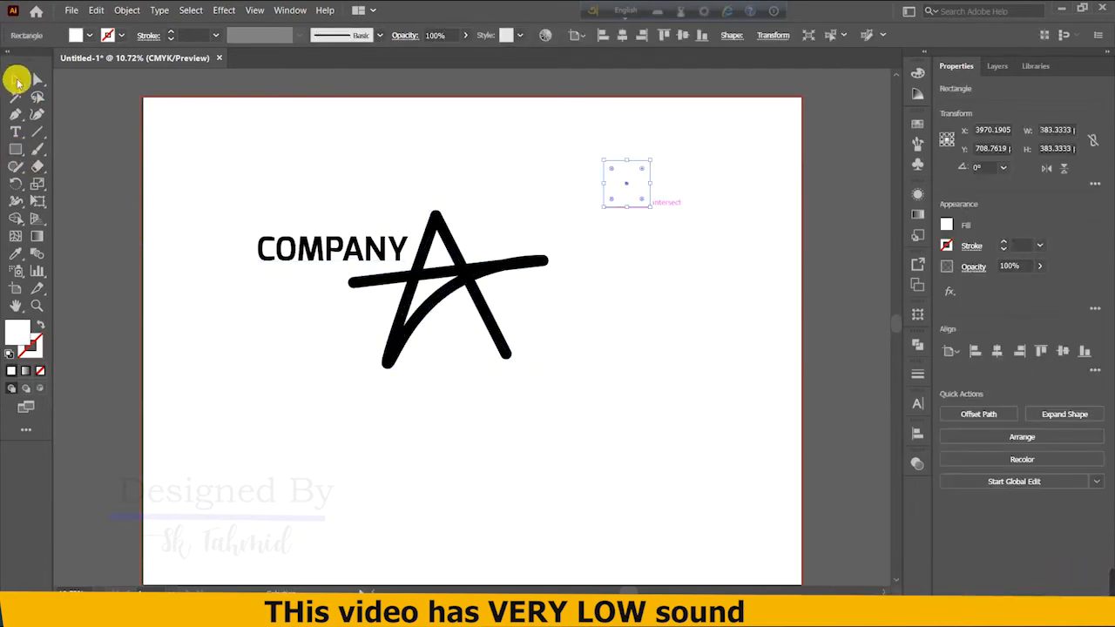
click(15, 81)
Step: Fill the square with the dark teal colour #014959
double_click(15, 328)
click(239, 364)
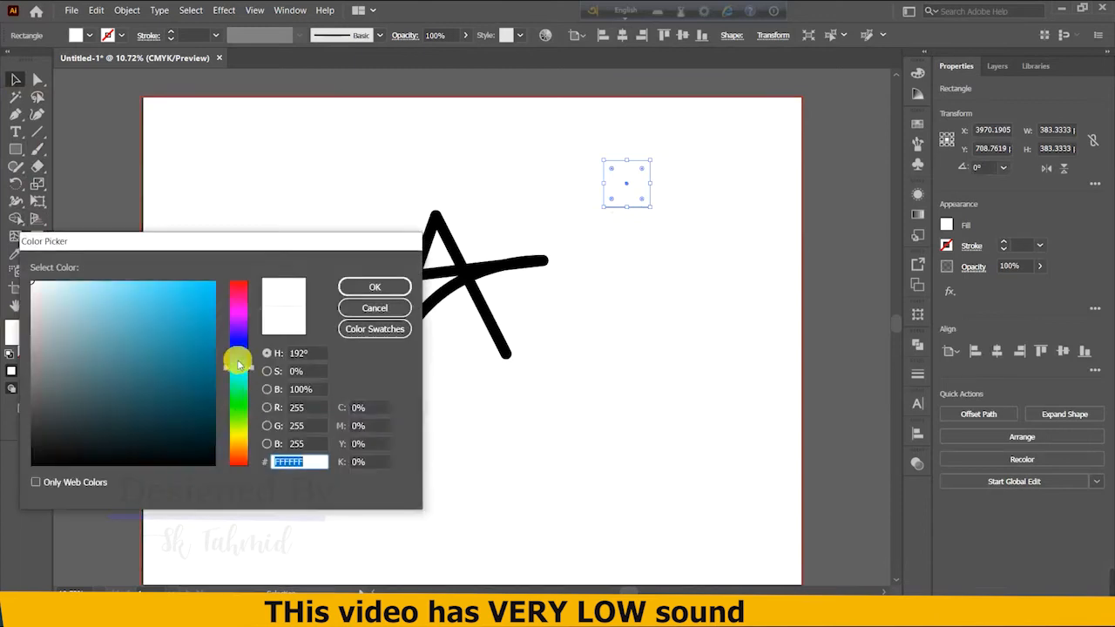
click(215, 401)
click(15, 82)
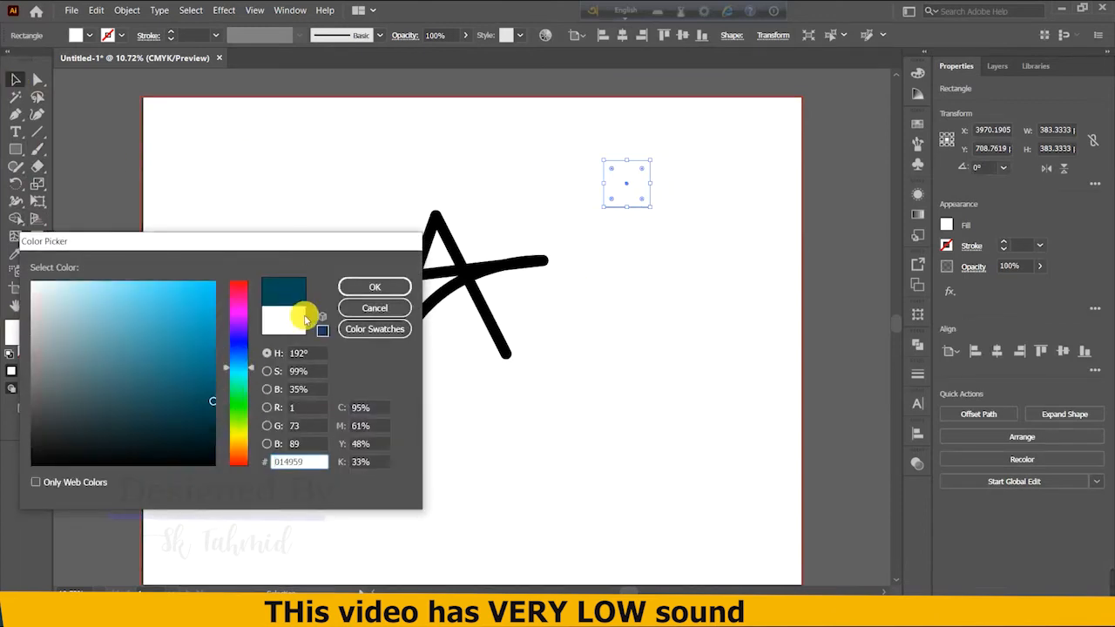
click(375, 287)
Step: Fill the square with the linear yellow-to-red gradient preset
click(918, 213)
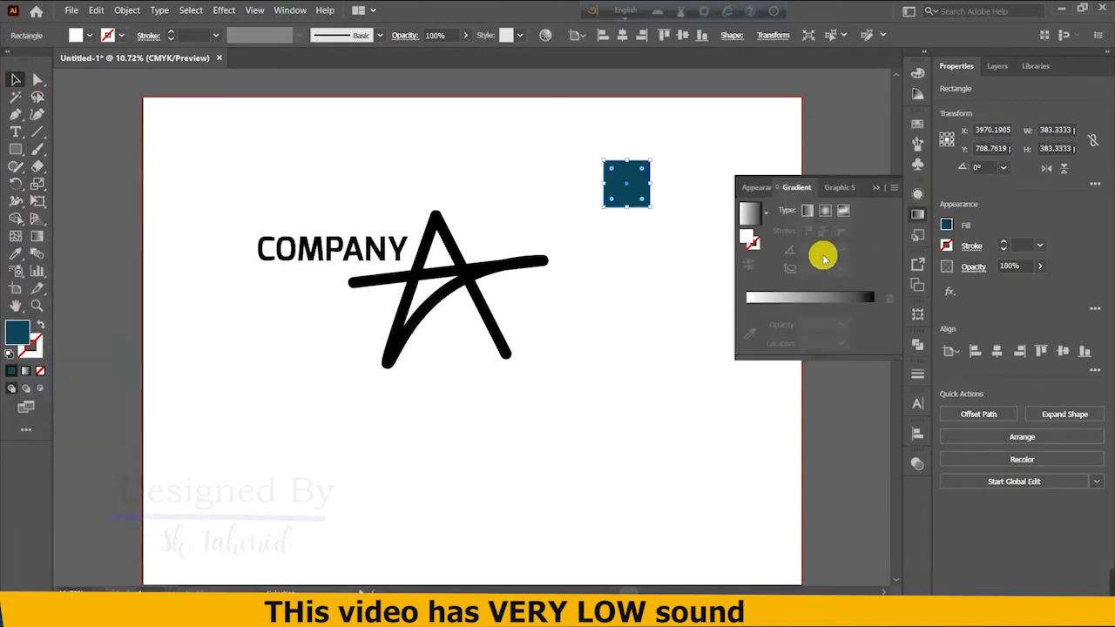
click(767, 212)
click(690, 273)
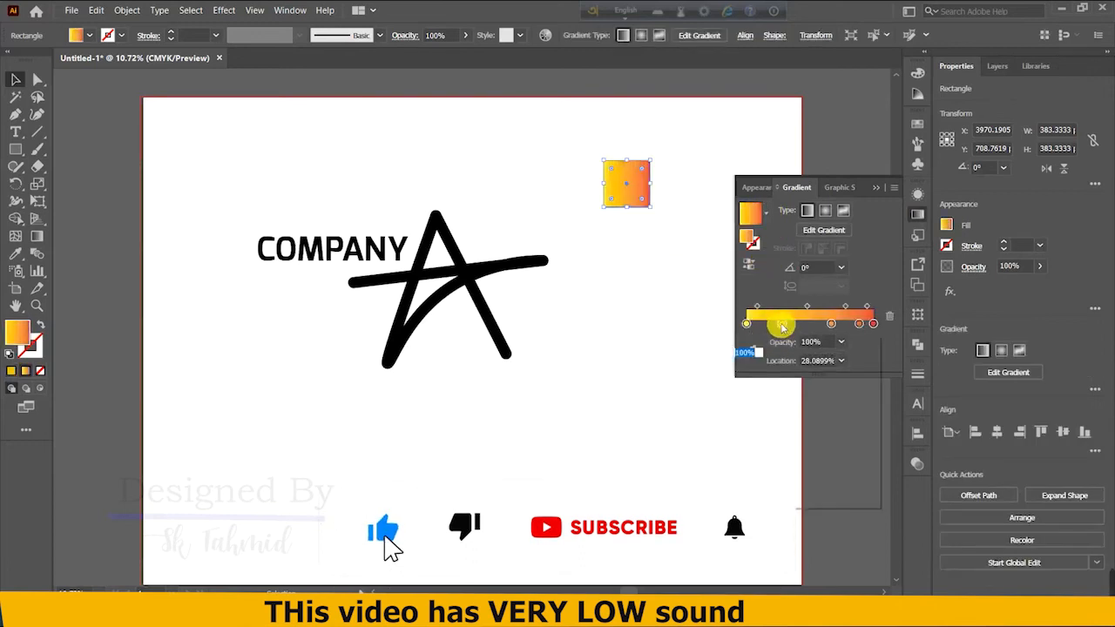
Step: Recolour the gradient's second stop red and its third stop blue
double_click(782, 323)
click(855, 471)
click(833, 324)
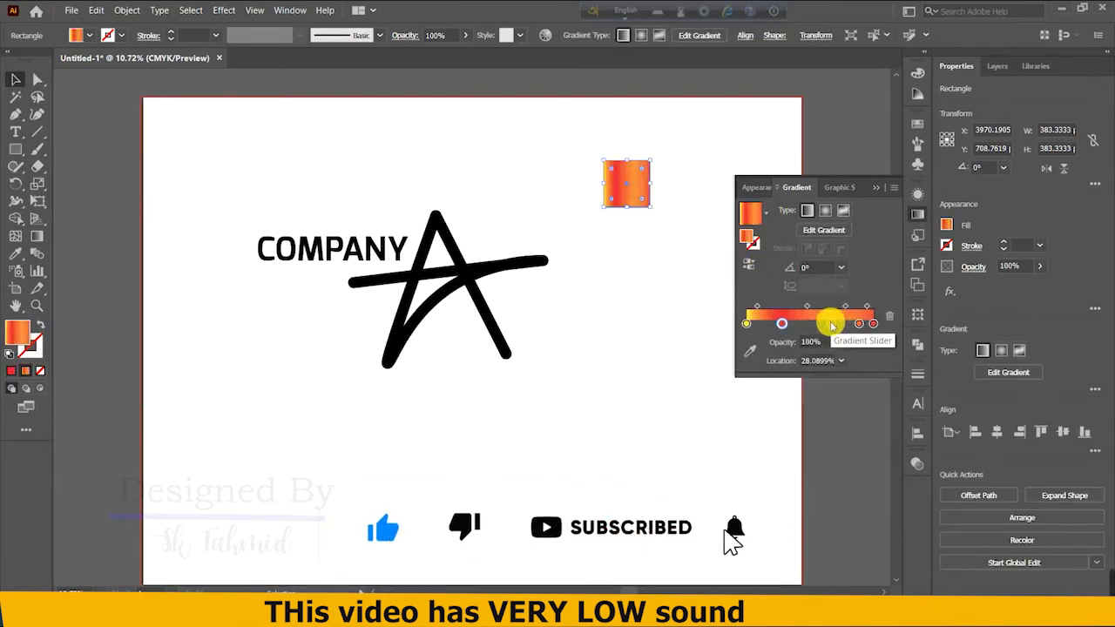
double_click(832, 325)
click(803, 470)
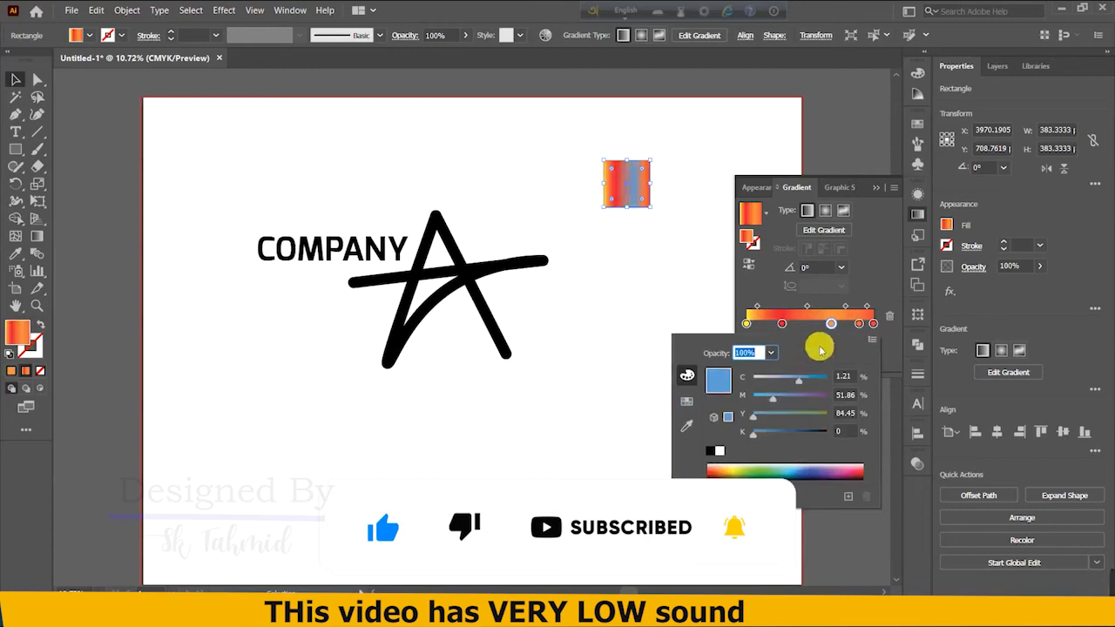
Step: Recolour the gradient's fourth stop a lighter orange
click(859, 325)
double_click(859, 324)
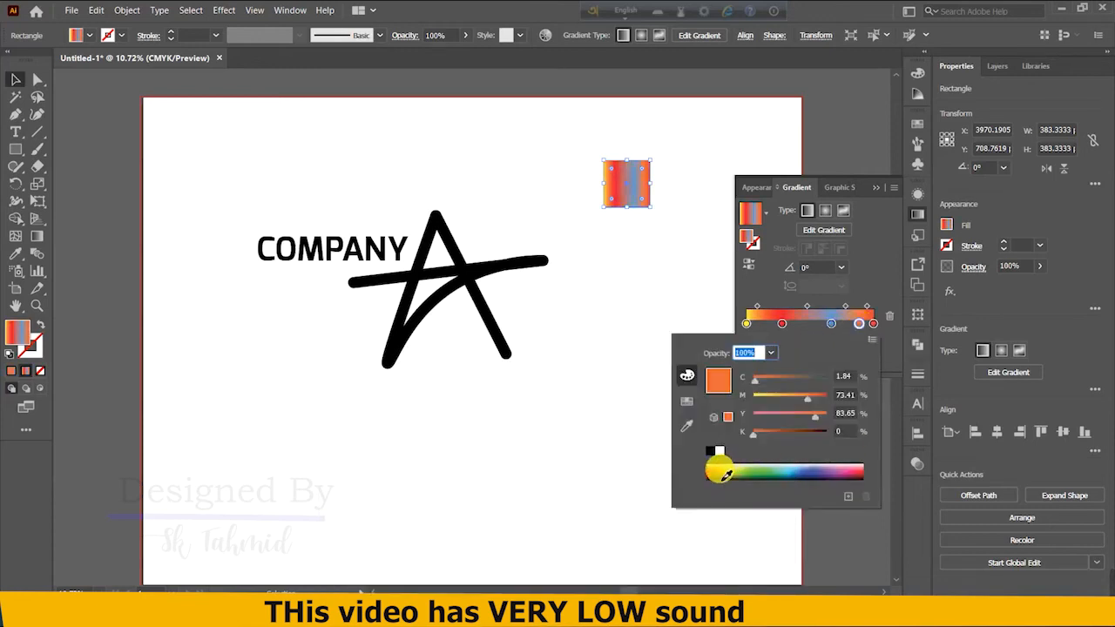
drag(725, 473, 735, 471)
Step: Remove the yellow first stop and the light orange fourth stop from the square's gradient
click(747, 326)
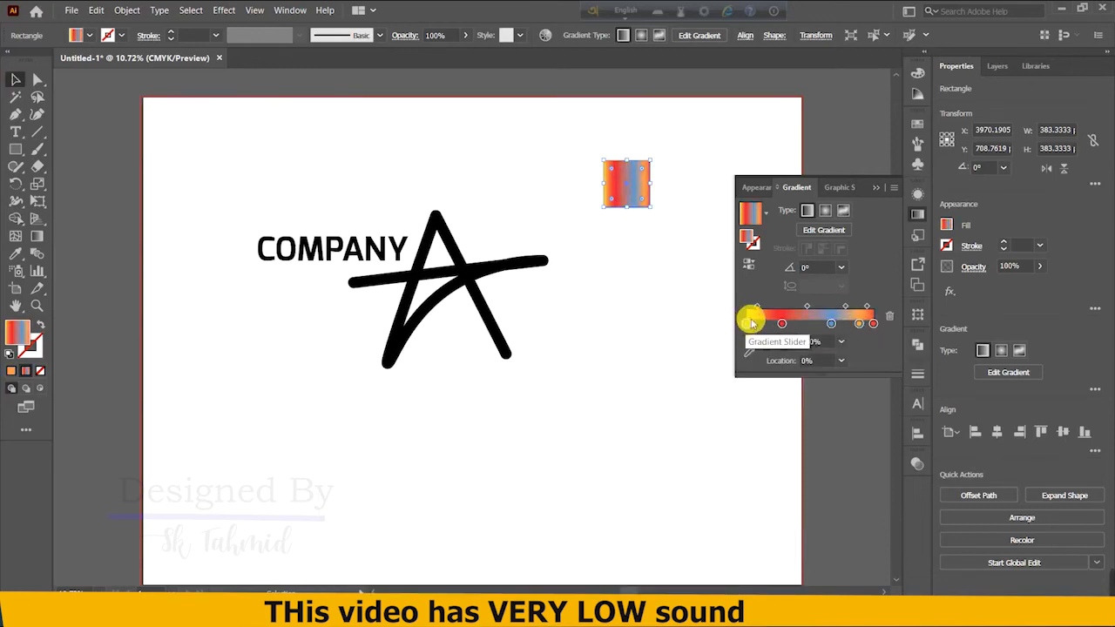
key(Delete)
key(ctrl+z)
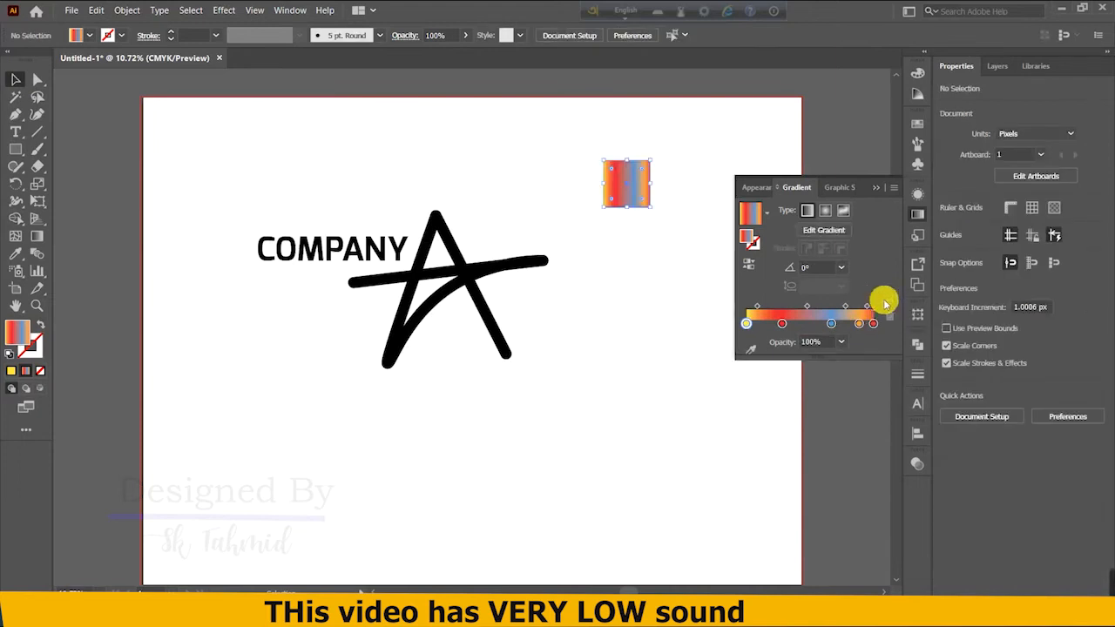
click(889, 317)
click(888, 318)
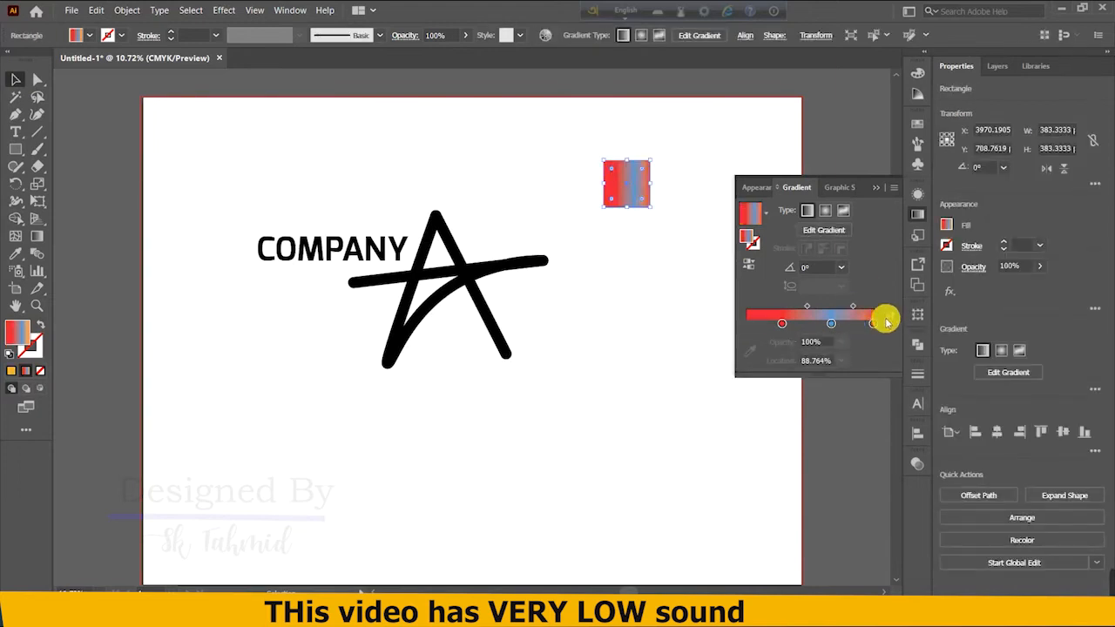
Step: Shift the gradient's first red stop to the start, recentre the middle stop and recolour it from the spectrum to bright orange with less black
drag(831, 325, 748, 323)
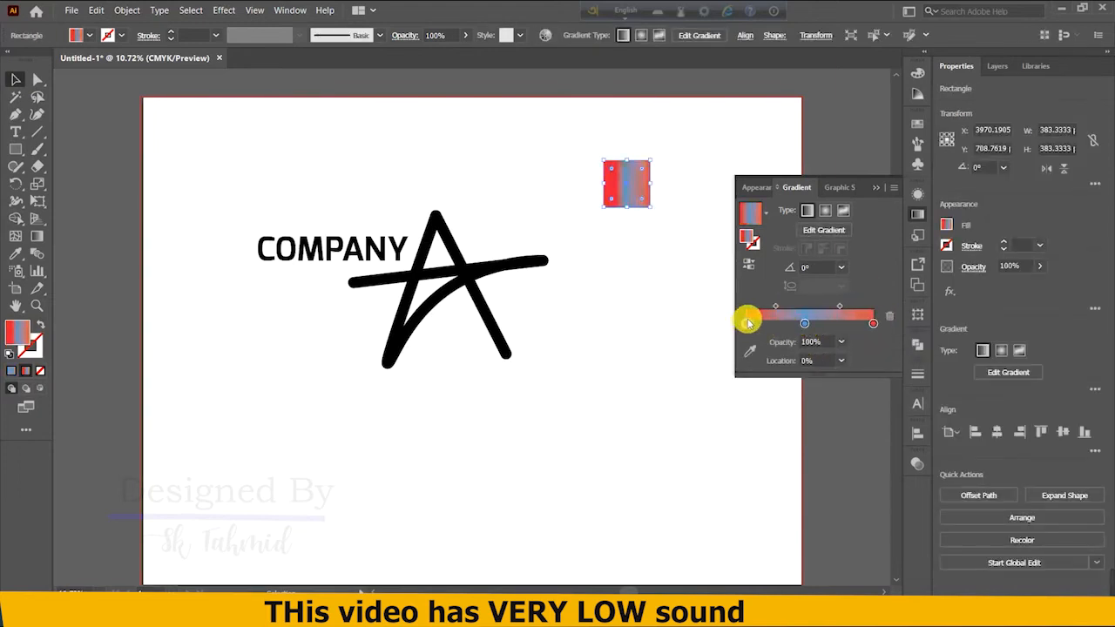
drag(840, 307, 831, 306)
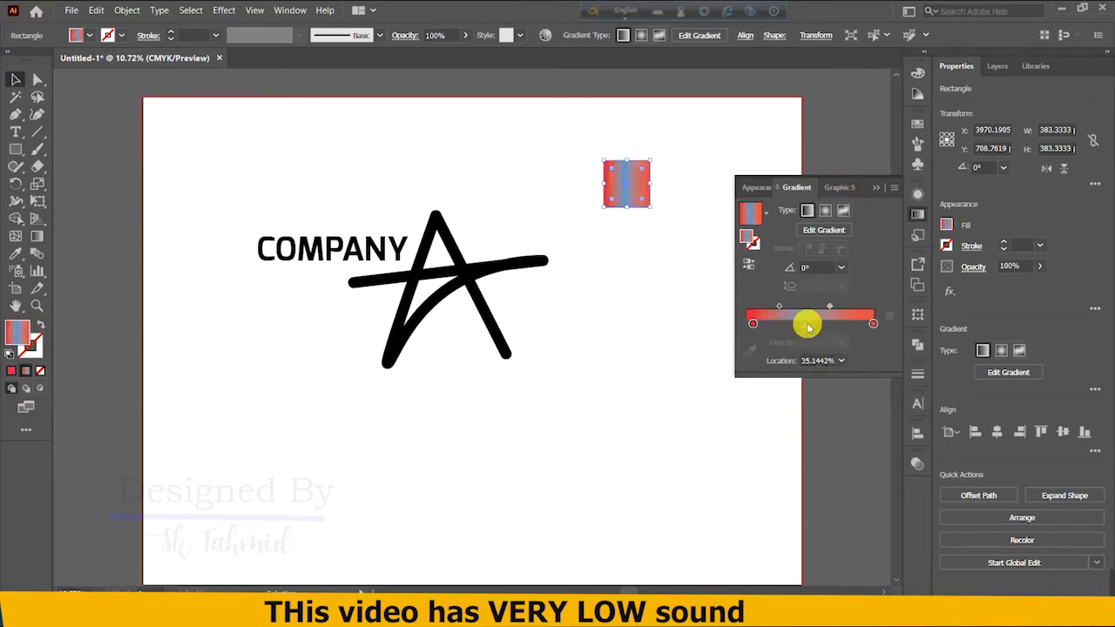
double_click(804, 324)
click(730, 475)
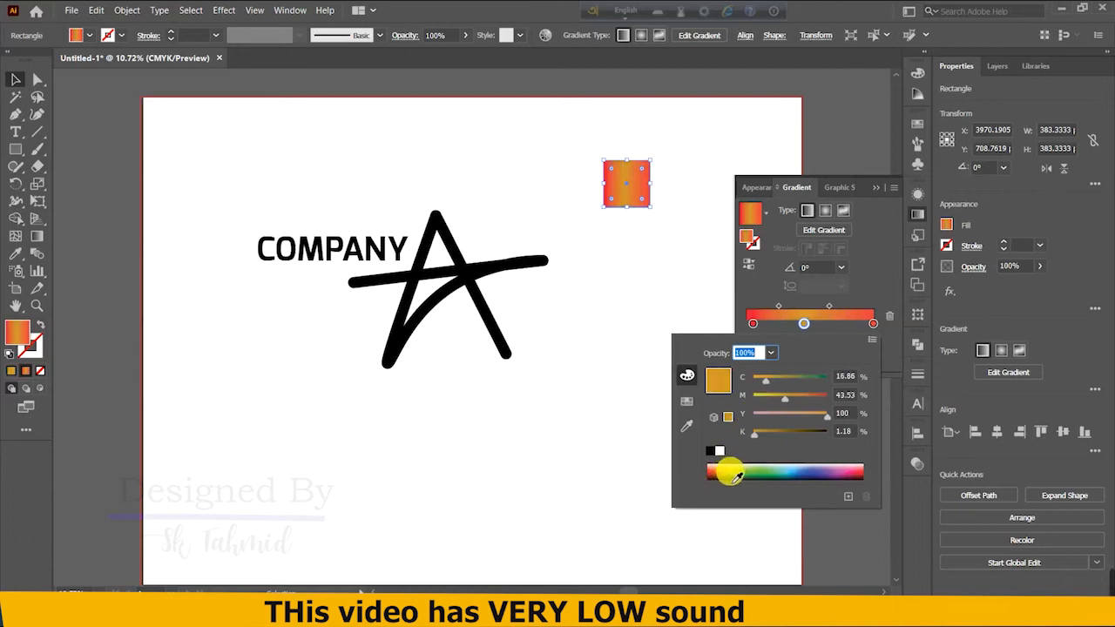
click(735, 479)
click(735, 474)
click(735, 472)
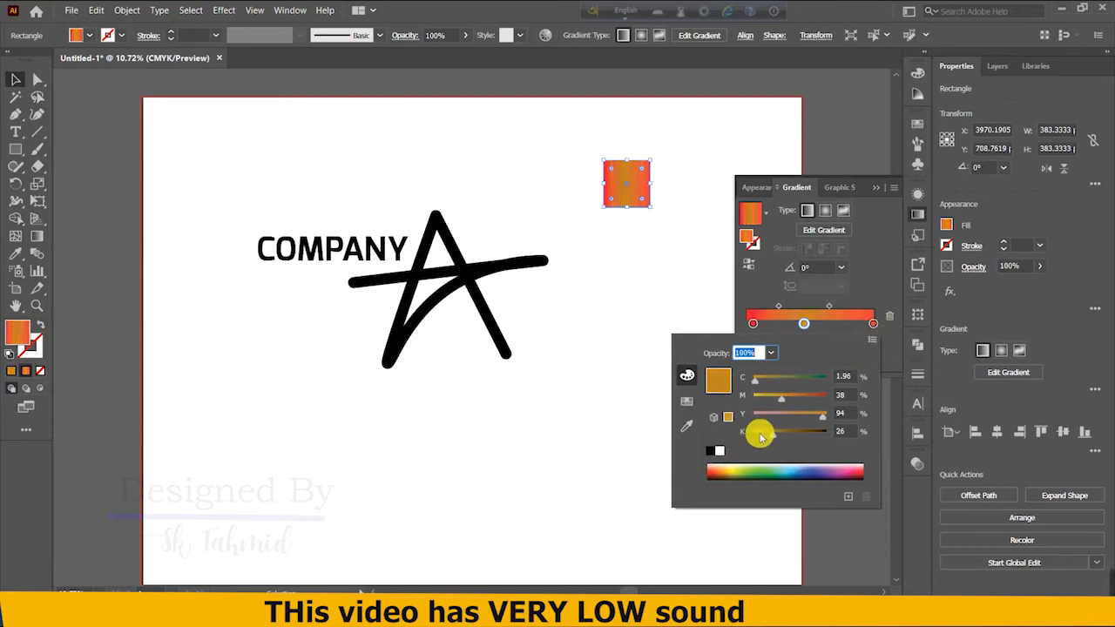
drag(761, 437, 751, 436)
click(877, 188)
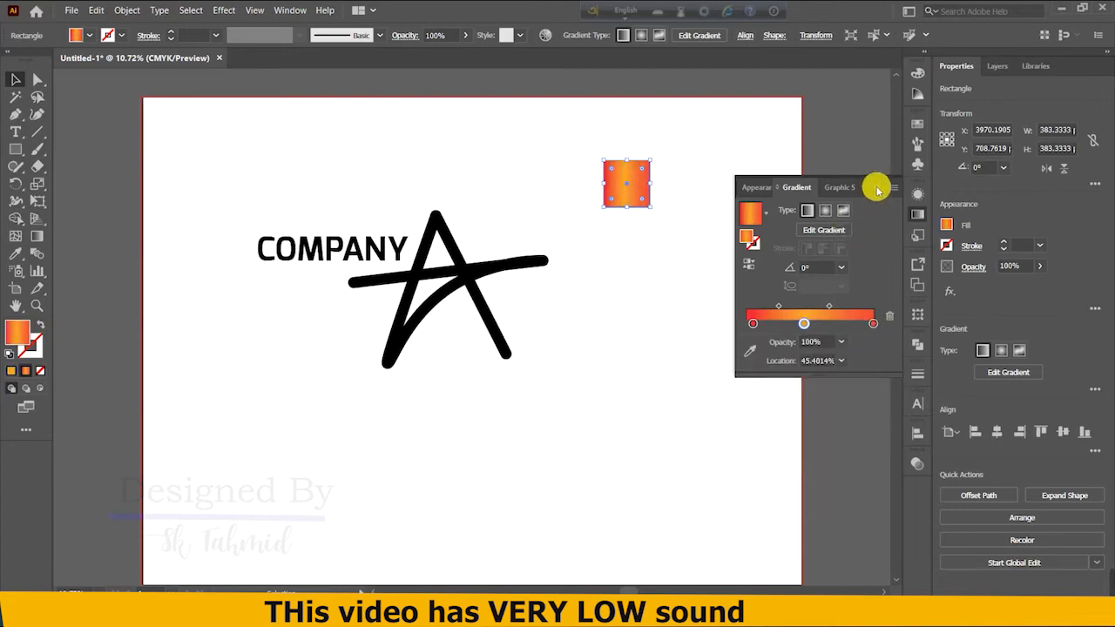
Step: Try to apply the square's red-orange gradient to the grouped letter A with the Eyedropper
click(443, 275)
key(i)
click(642, 180)
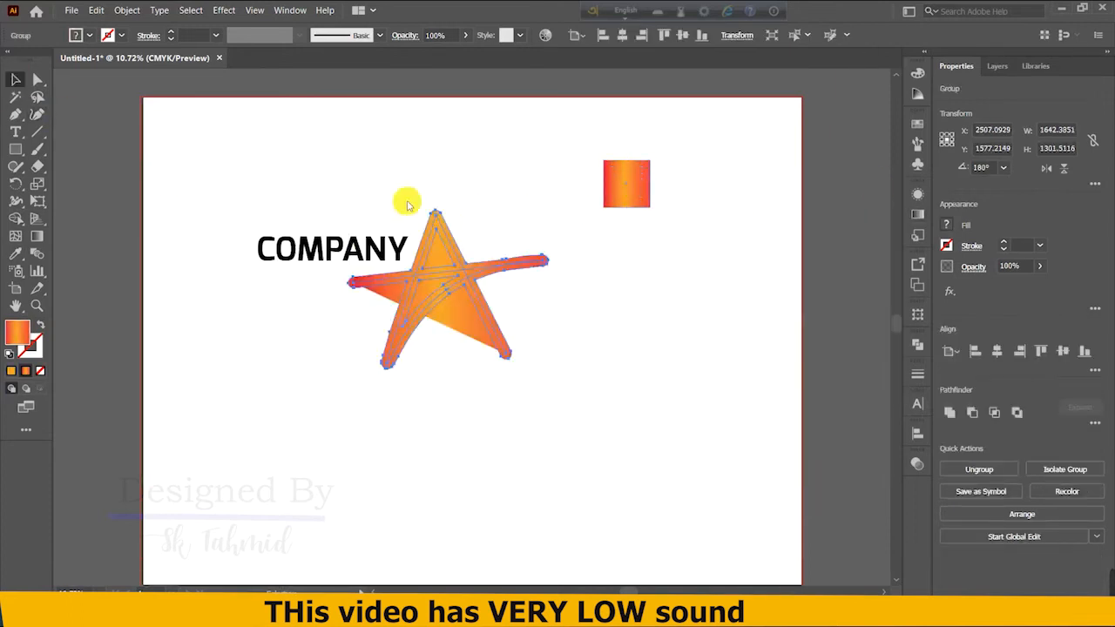
click(636, 311)
key(ctrl+z)
key(ctrl+z)
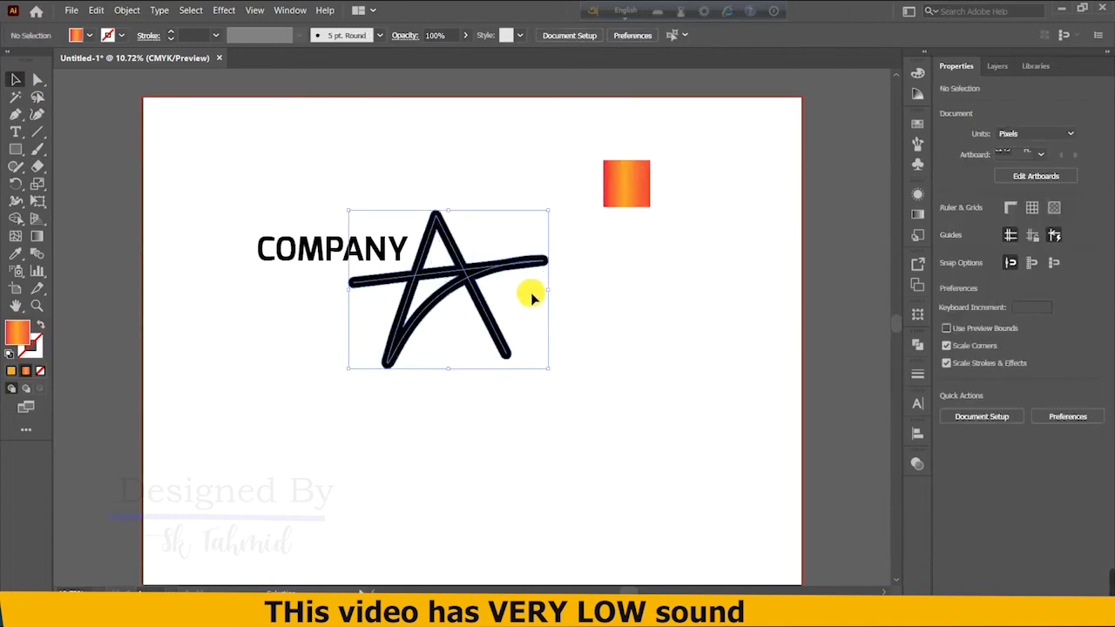
Step: Ungroup the stylised letter A
click(469, 207)
click(430, 243)
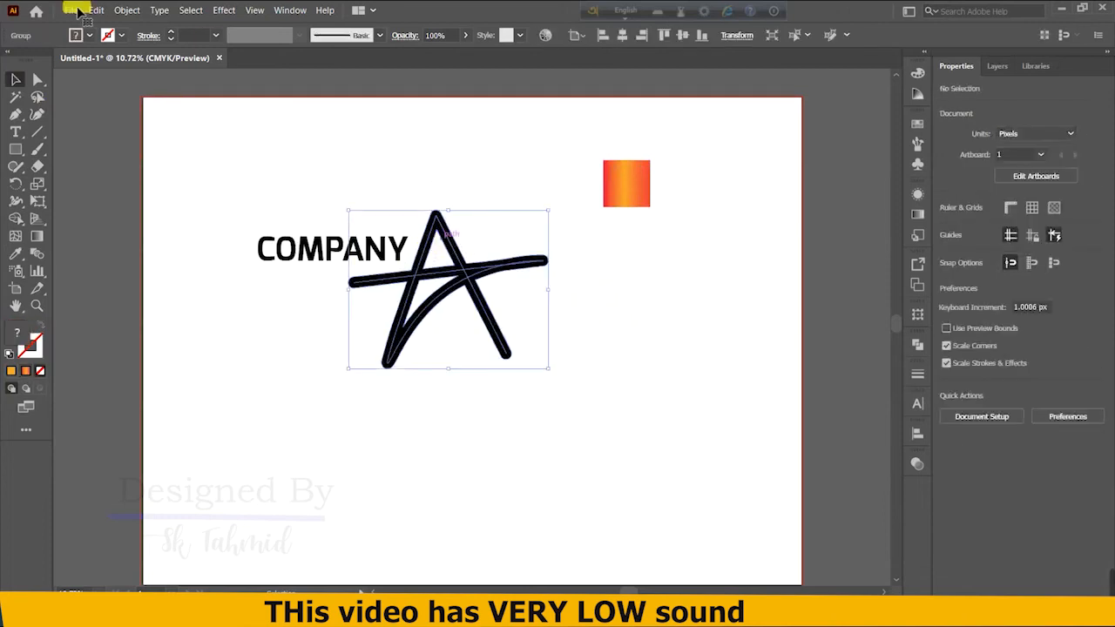
click(122, 12)
key(Escape)
click(129, 14)
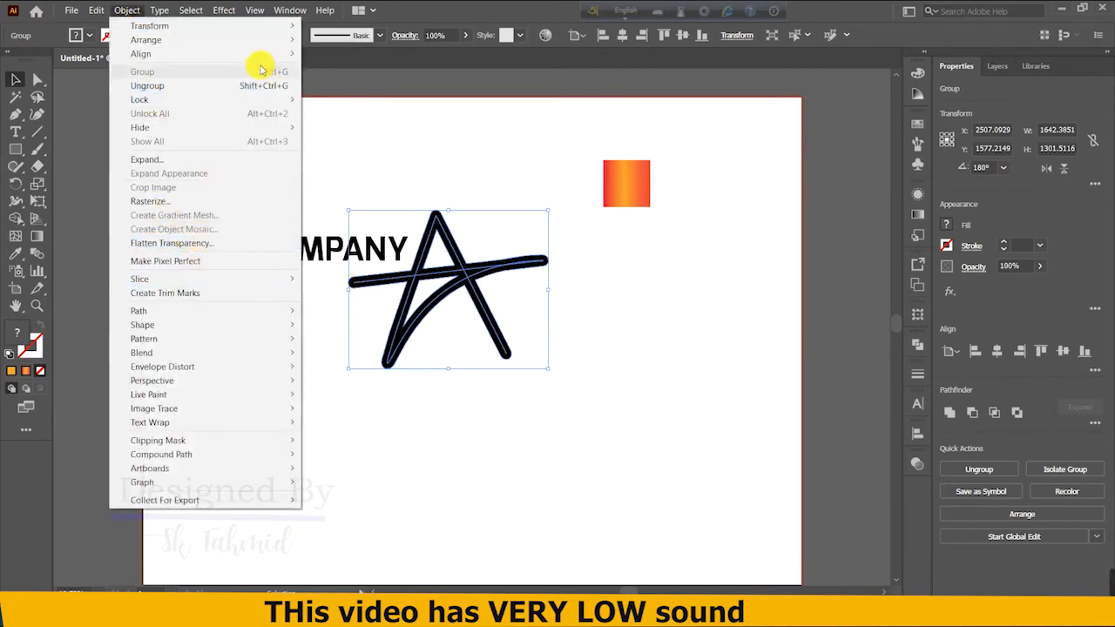
right_click(448, 272)
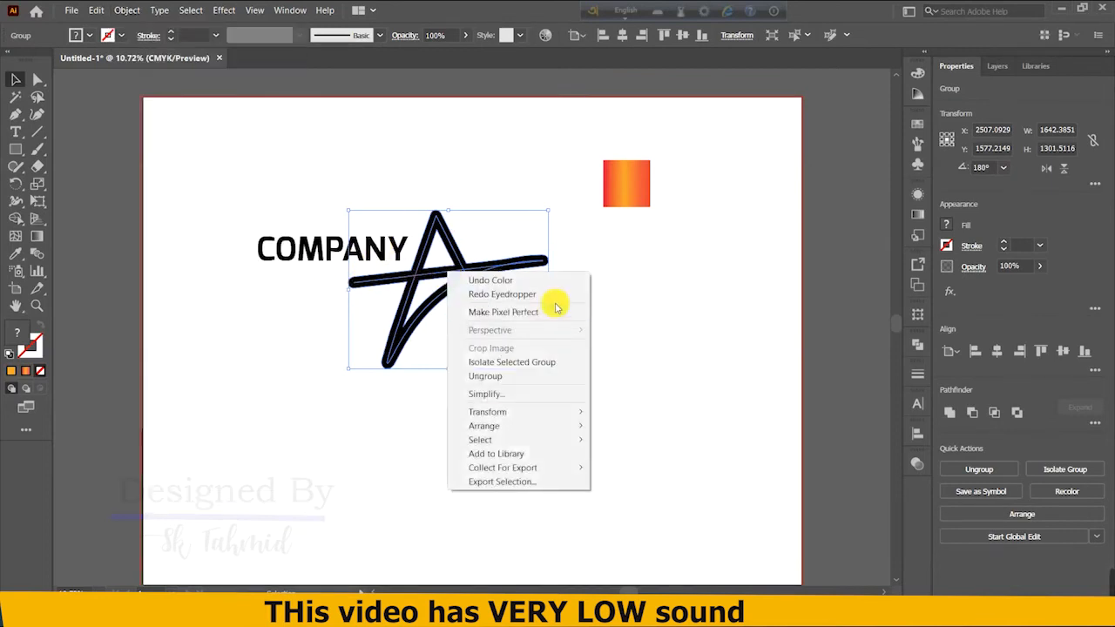
click(518, 376)
right_click(486, 281)
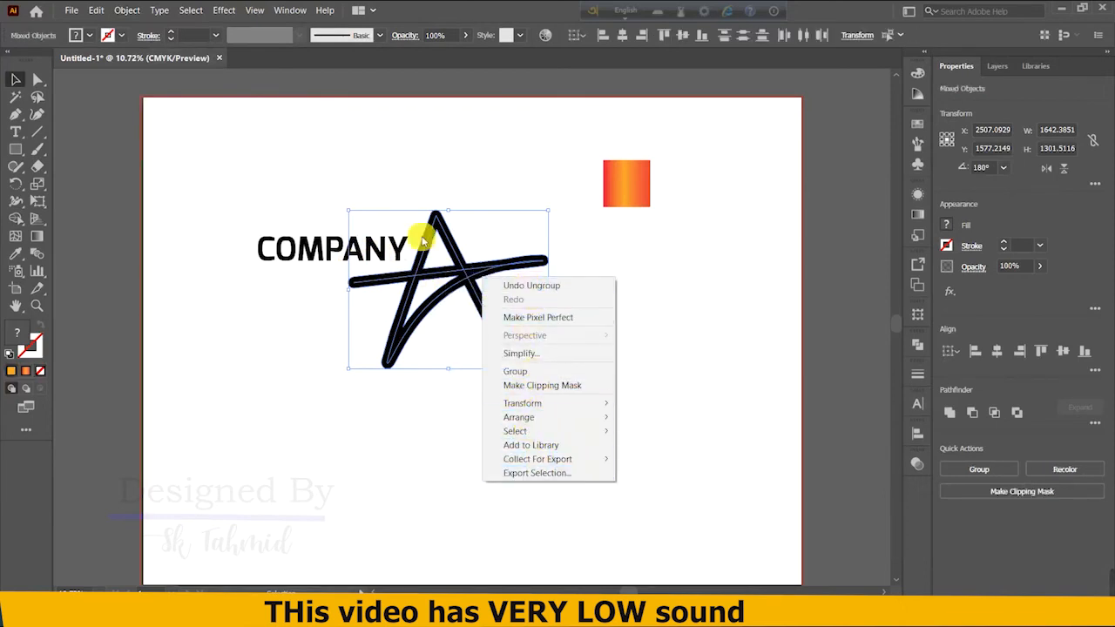
Step: Expand the ungrouped parts of the letter A
click(135, 10)
click(173, 163)
click(123, 13)
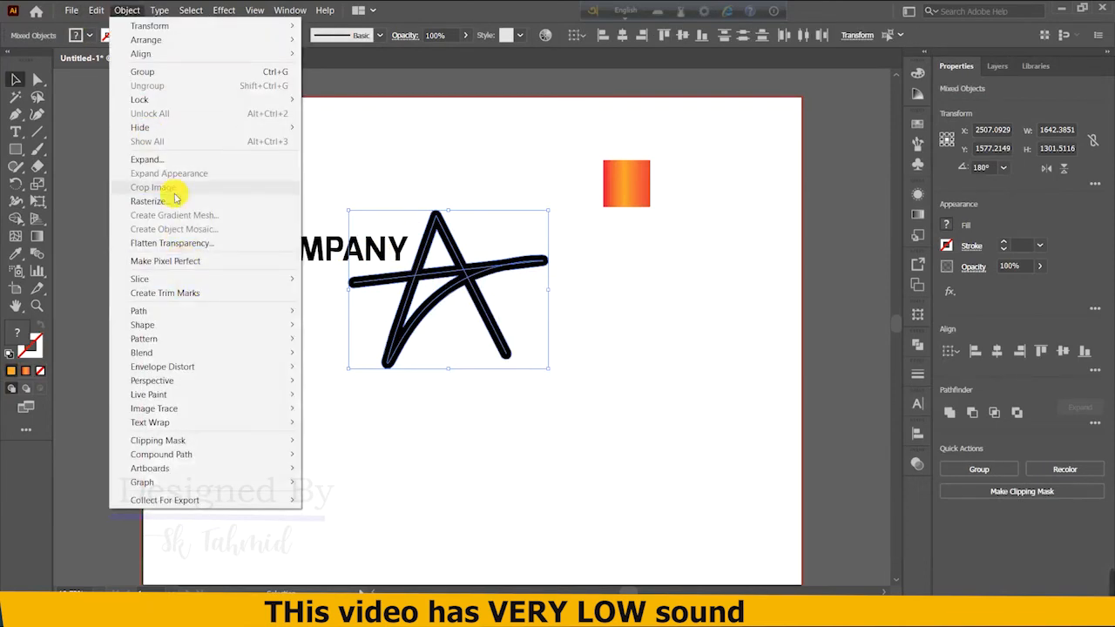
click(166, 160)
click(607, 273)
Step: Fill the letter A's compound path with the square's red-orange gradient using the Eyedropper
click(523, 263)
key(i)
click(643, 180)
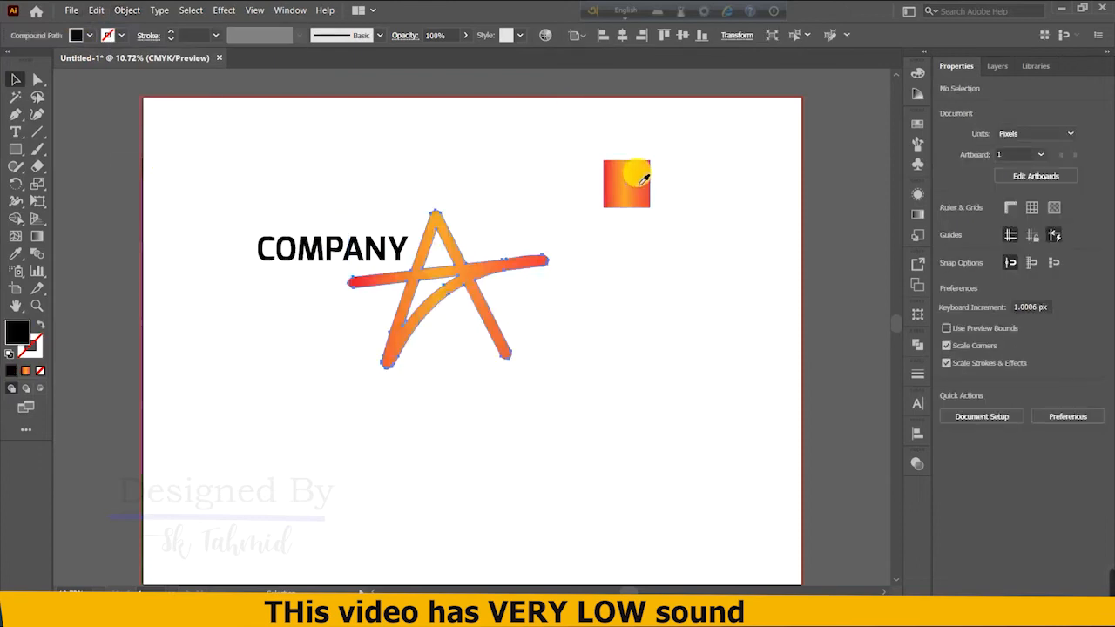
click(15, 81)
click(524, 345)
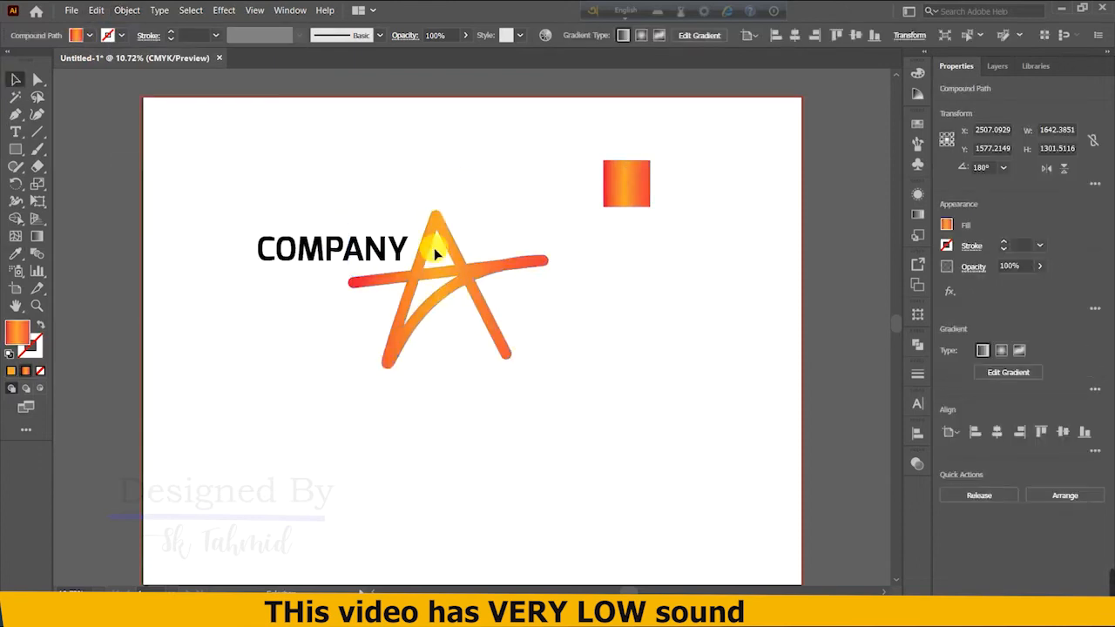
click(455, 289)
click(572, 310)
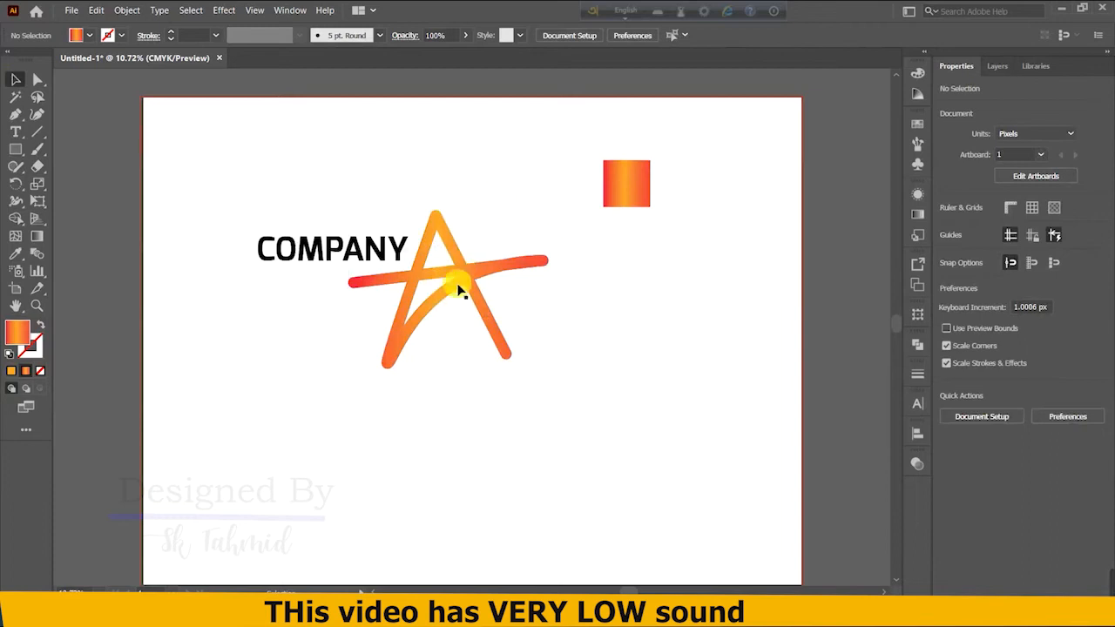
Step: Remove the orange middle stop from the letter A's gradient with the Gradient tool
click(442, 232)
key(g)
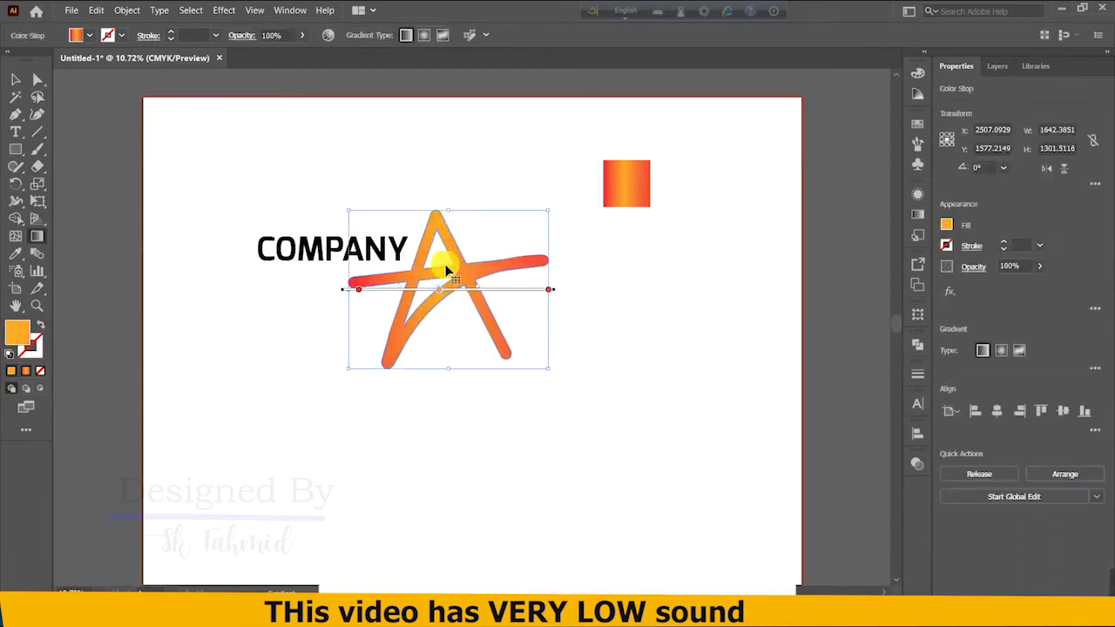
click(558, 290)
mouse_move(564, 293)
mouse_down()
mouse_move(473, 180)
mouse_move(493, 244)
mouse_move(480, 249)
mouse_move(484, 220)
mouse_move(586, 187)
mouse_move(511, 192)
mouse_move(494, 229)
mouse_move(473, 227)
mouse_move(480, 319)
mouse_move(500, 294)
mouse_move(536, 304)
mouse_up()
key(Delete)
click(15, 80)
click(648, 259)
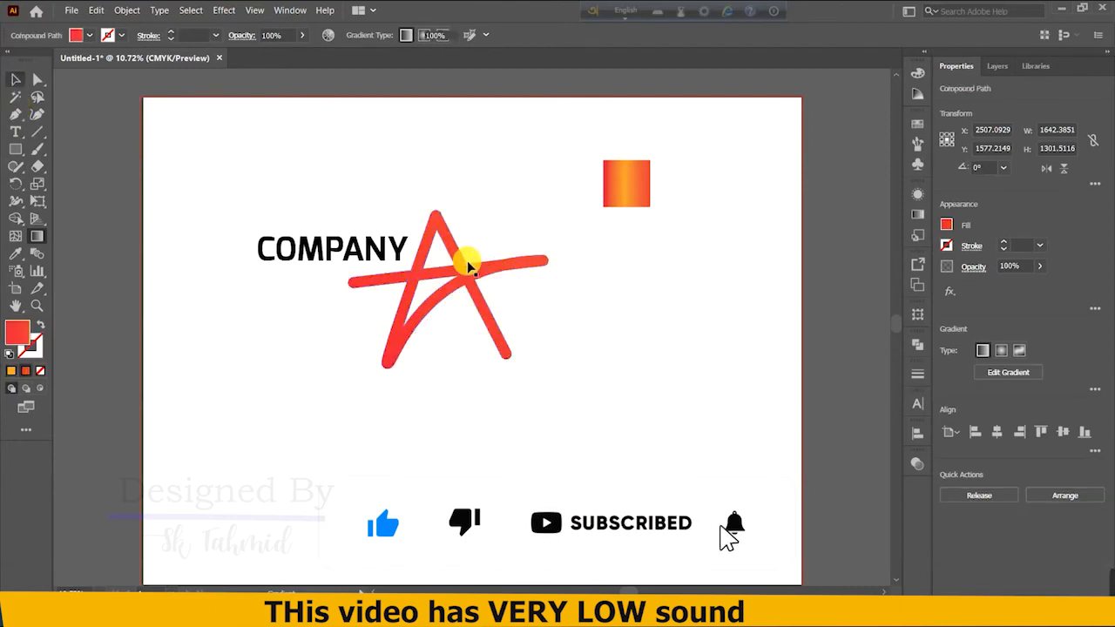
Step: Draw straight lines across the A's stroke crossings and apex, including one at about 25° and one at about 96°
click(448, 232)
click(37, 131)
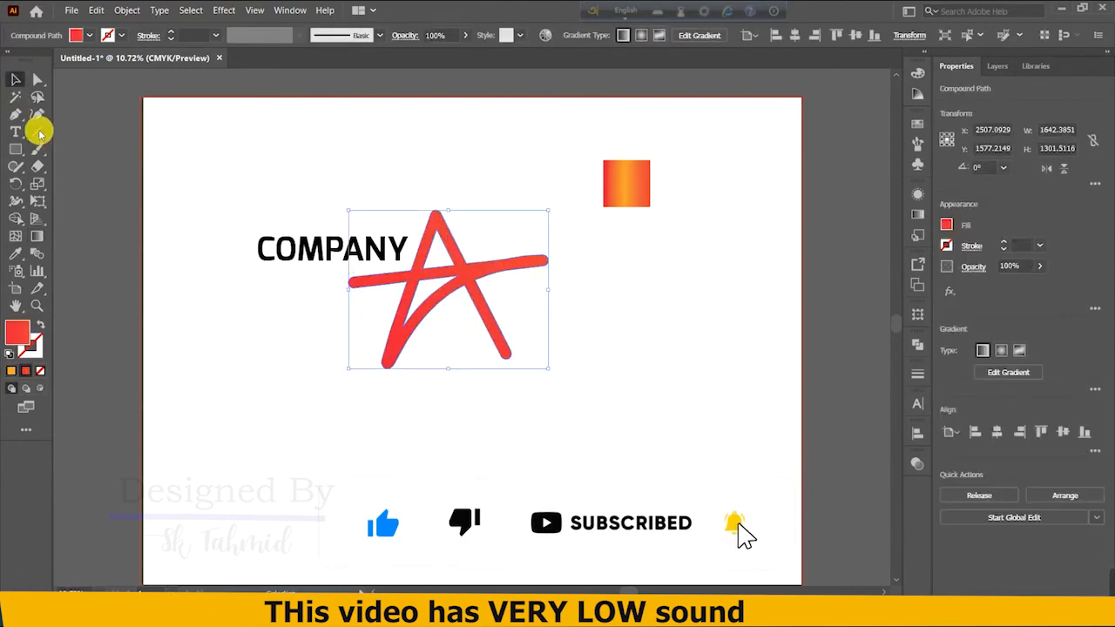
mouse_move(403, 293)
mouse_down()
mouse_move(436, 260)
mouse_move(513, 249)
mouse_up()
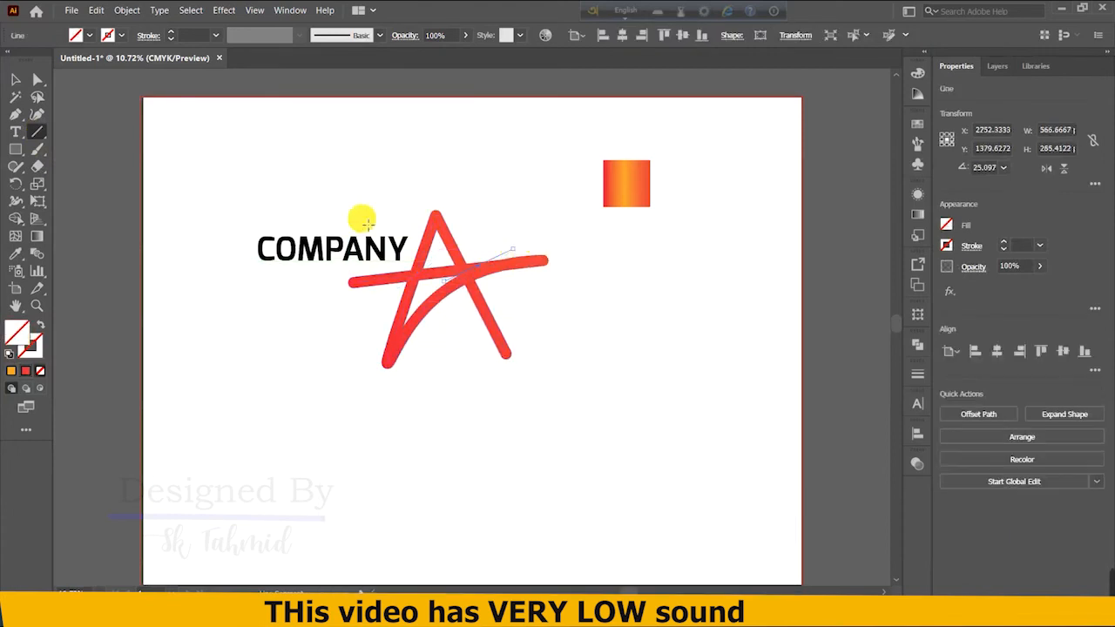
drag(442, 250, 439, 198)
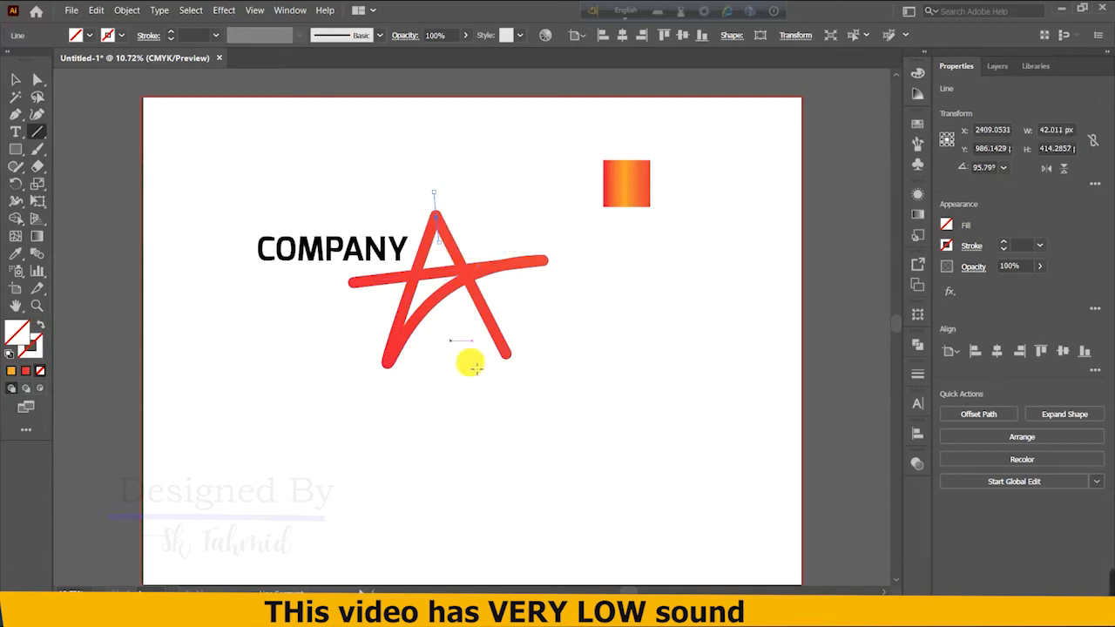
Step: Move the COMPANY text away from the letter A to the artboard's upper-left area
click(15, 79)
drag(323, 243, 232, 162)
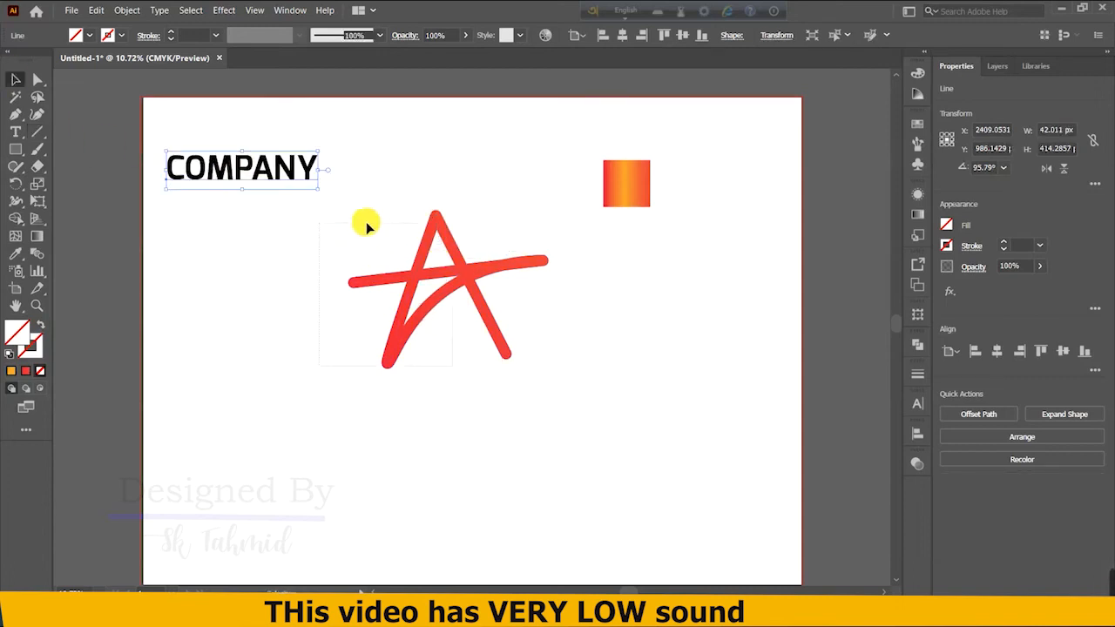
click(551, 209)
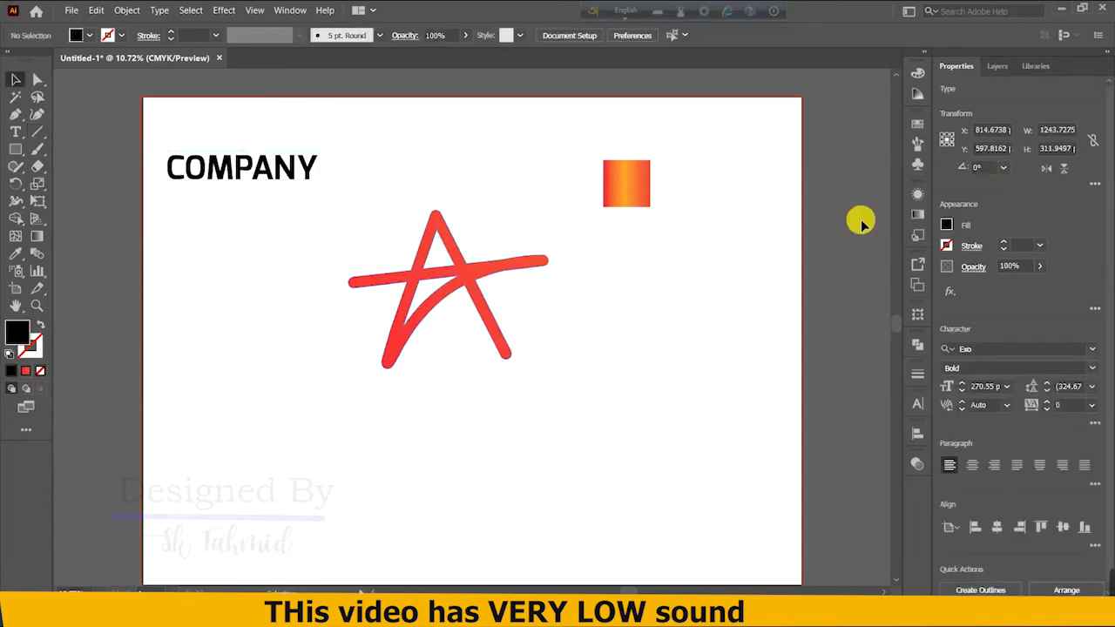
Step: Expand the letter A together with the lines drawn across it
drag(333, 211, 548, 386)
click(127, 9)
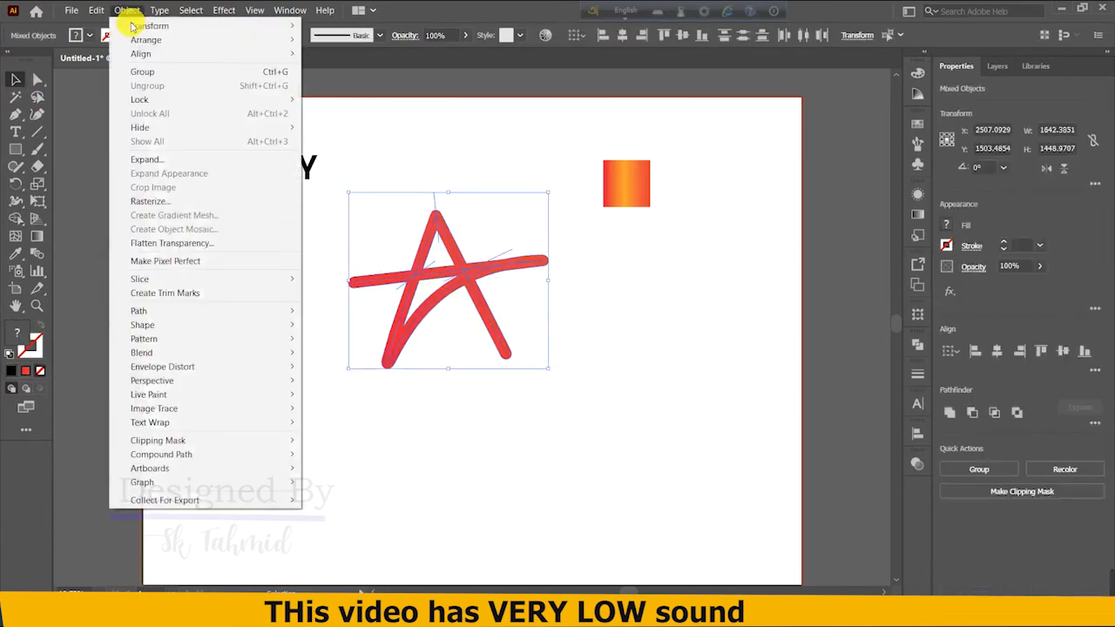
click(174, 159)
click(529, 385)
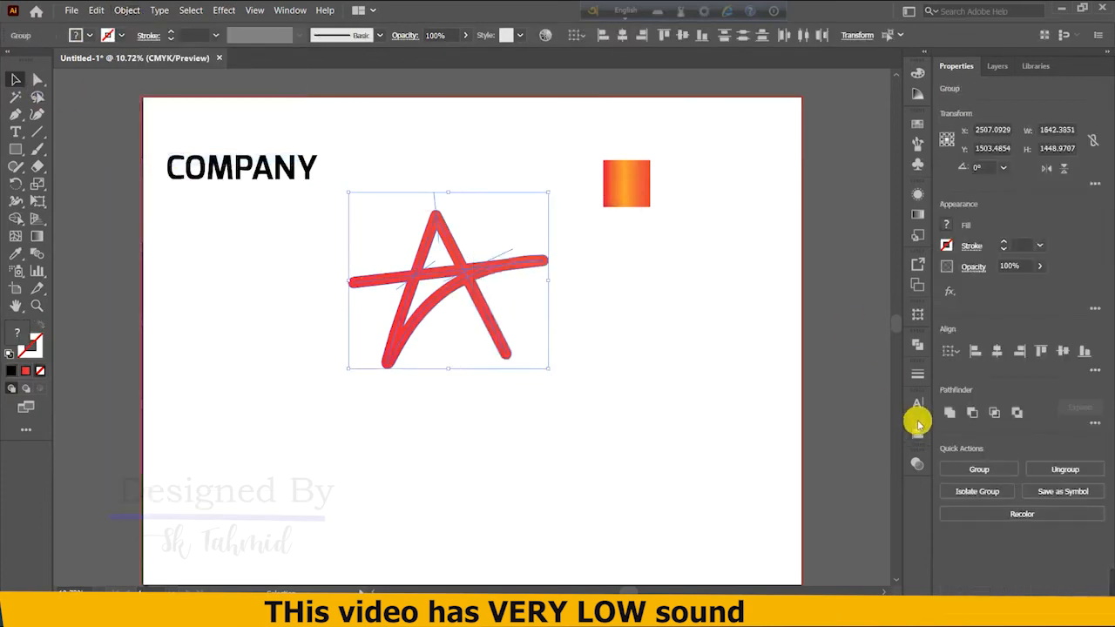
Step: Divide the expanded letter A along the crossing lines with the Pathfinder
click(917, 345)
click(751, 415)
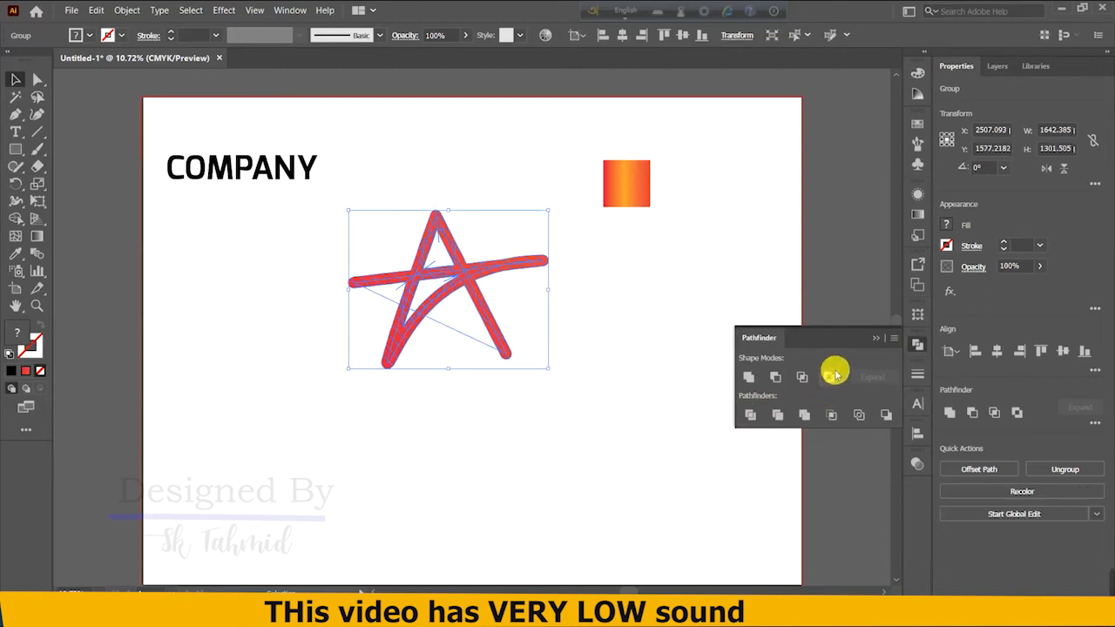
click(877, 339)
click(530, 319)
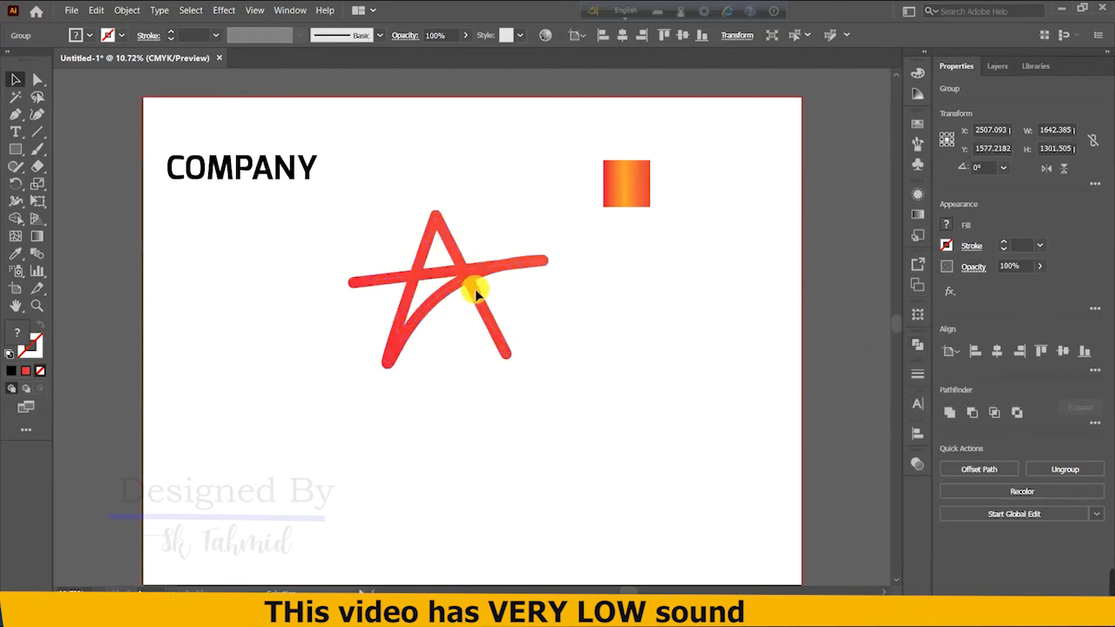
Step: Ungroup the divided pieces of the letter A
right_click(469, 271)
click(525, 378)
click(575, 307)
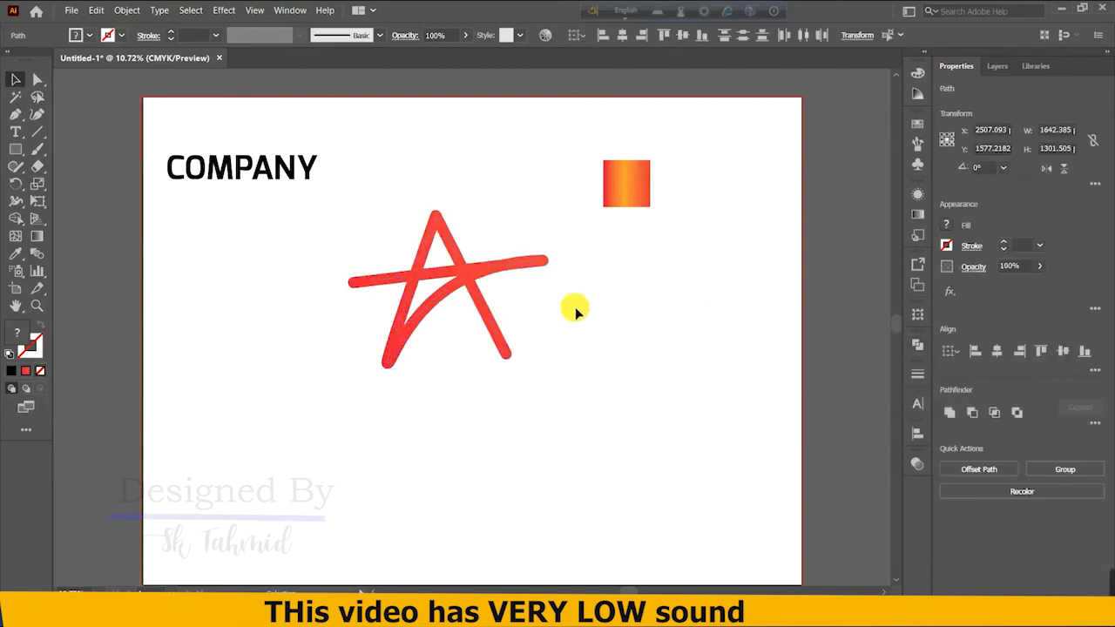
Step: Apply the square's red-orange gradient to all divided pieces of the letter A with the Eyedropper
click(456, 273)
drag(384, 233, 560, 370)
click(301, 280)
drag(445, 388, 557, 413)
key(i)
click(635, 202)
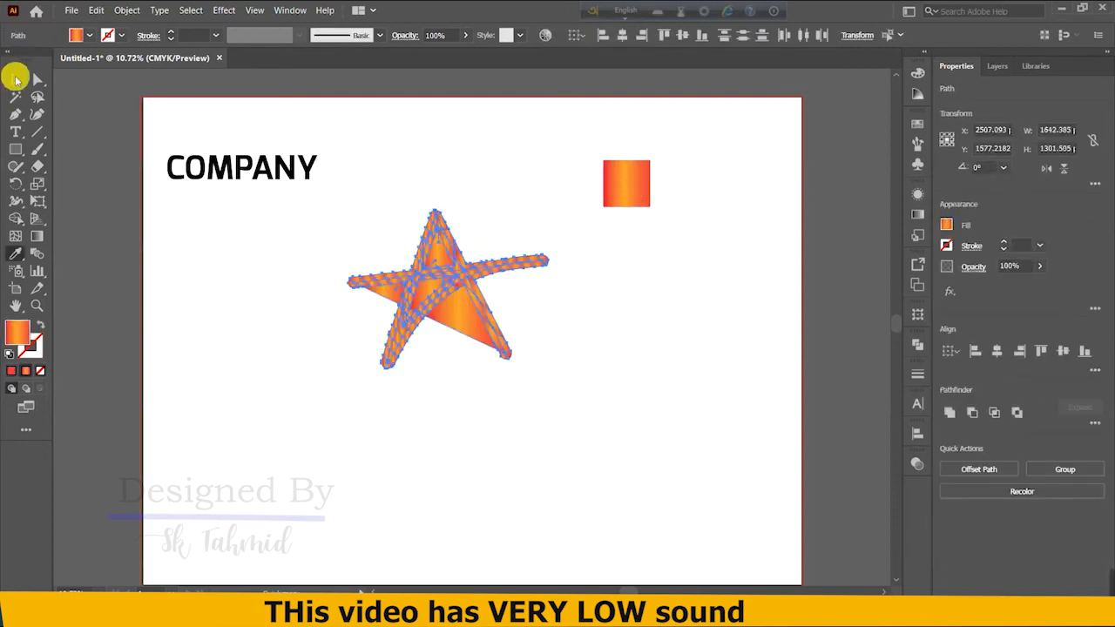
click(16, 80)
click(593, 305)
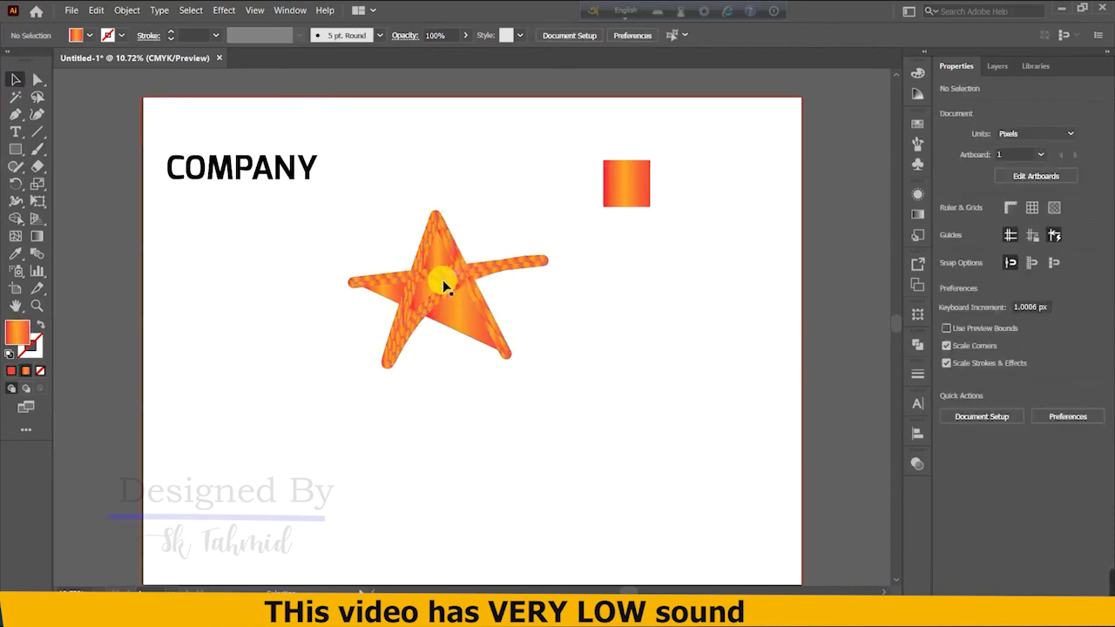
Step: Delete the filled areas between the A's strokes, the stray sliver beside it and the gradient sample square
click(462, 338)
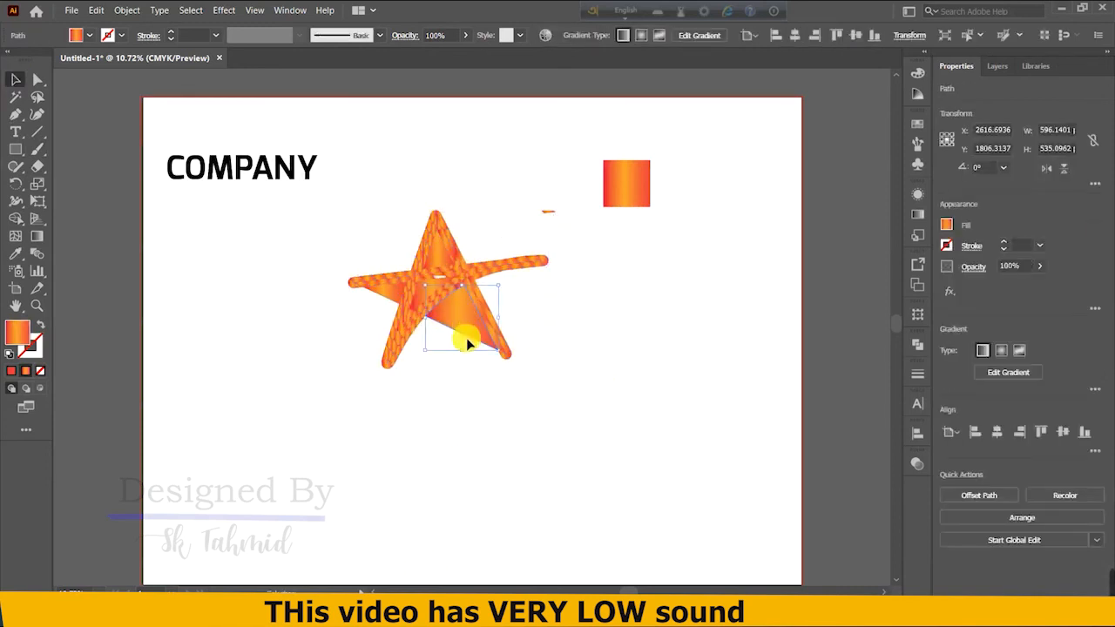
key(Delete)
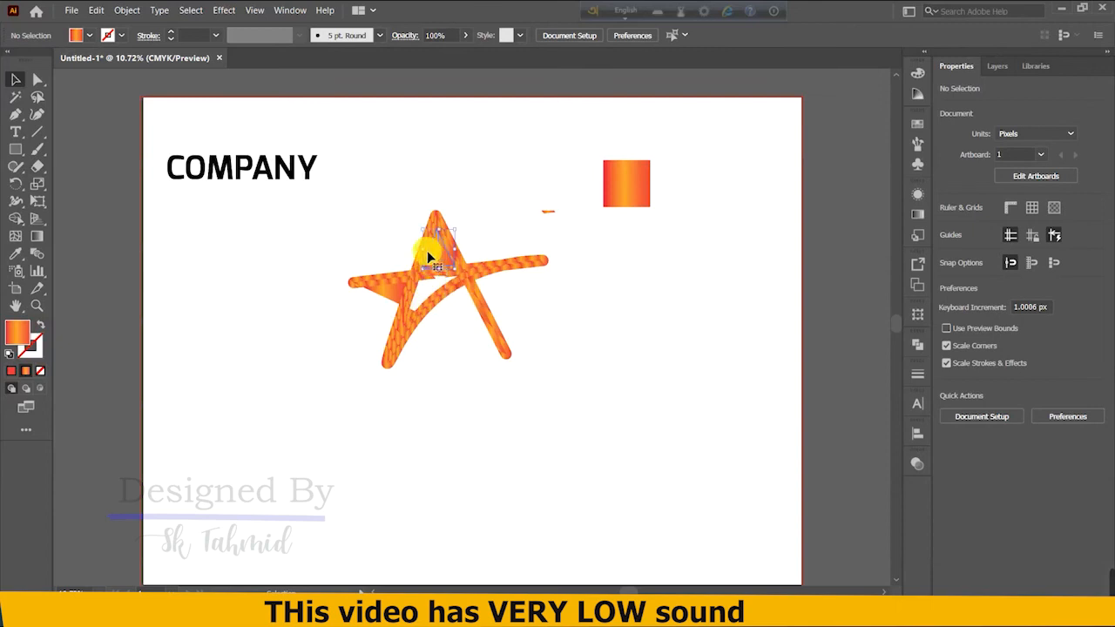
key(Delete)
click(392, 292)
key(Delete)
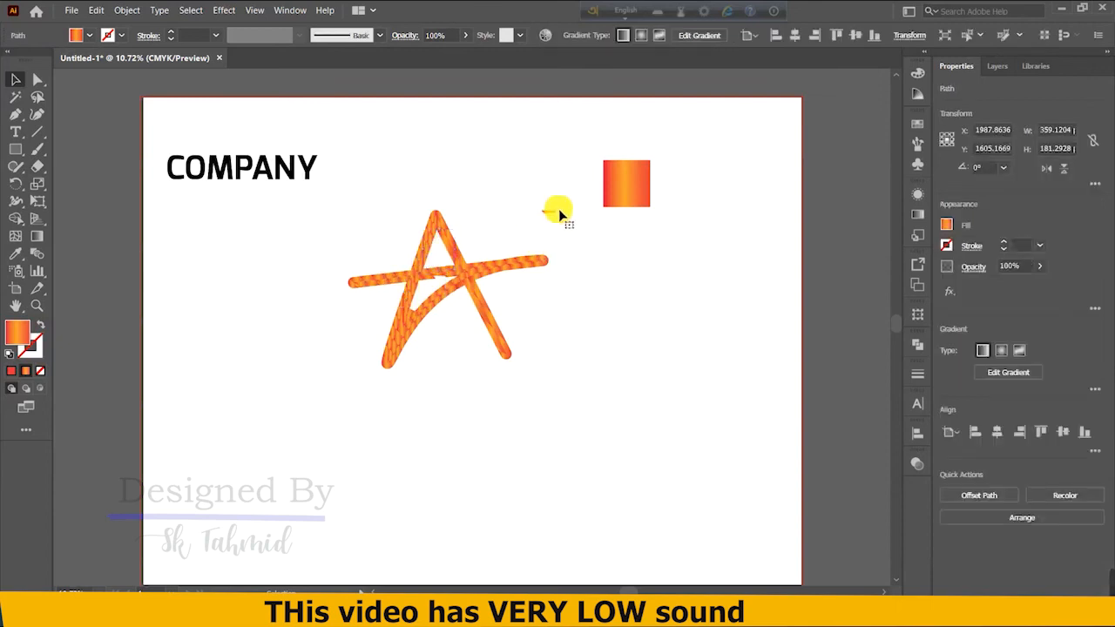
drag(558, 212, 773, 236)
key(Delete)
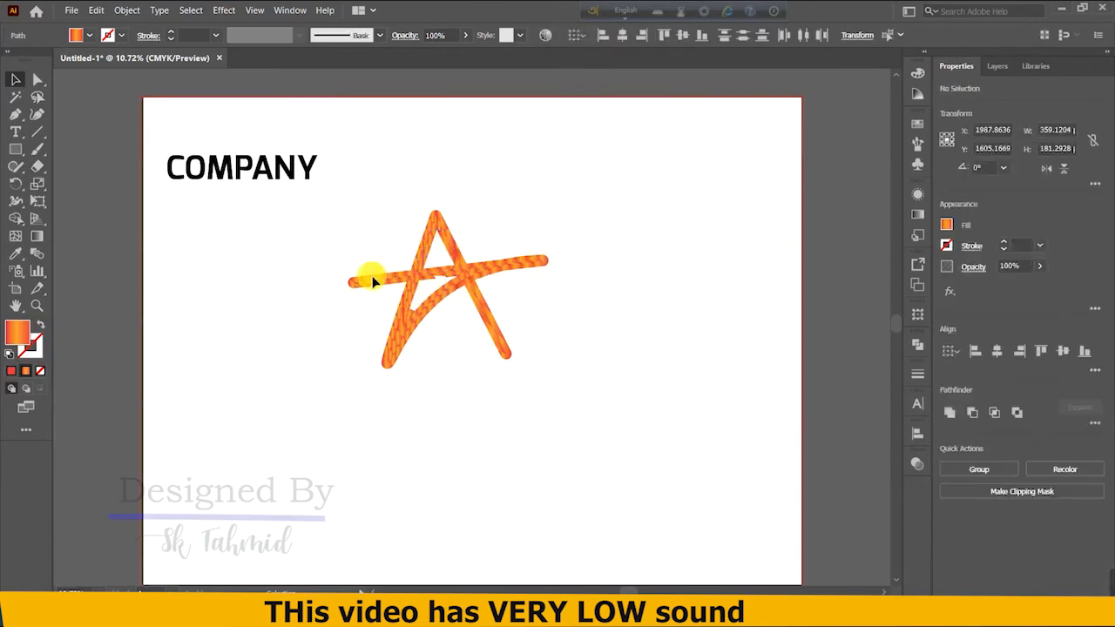
Step: Move the COMPANY text beside the upper part of the letter A and expand it into shapes
drag(254, 166, 346, 241)
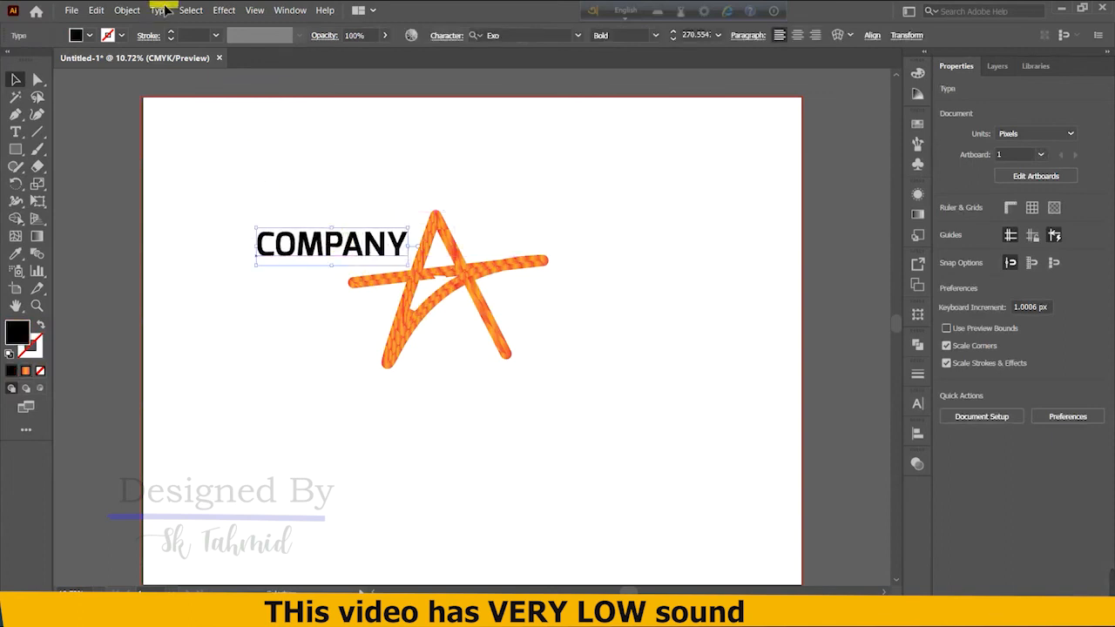
click(137, 9)
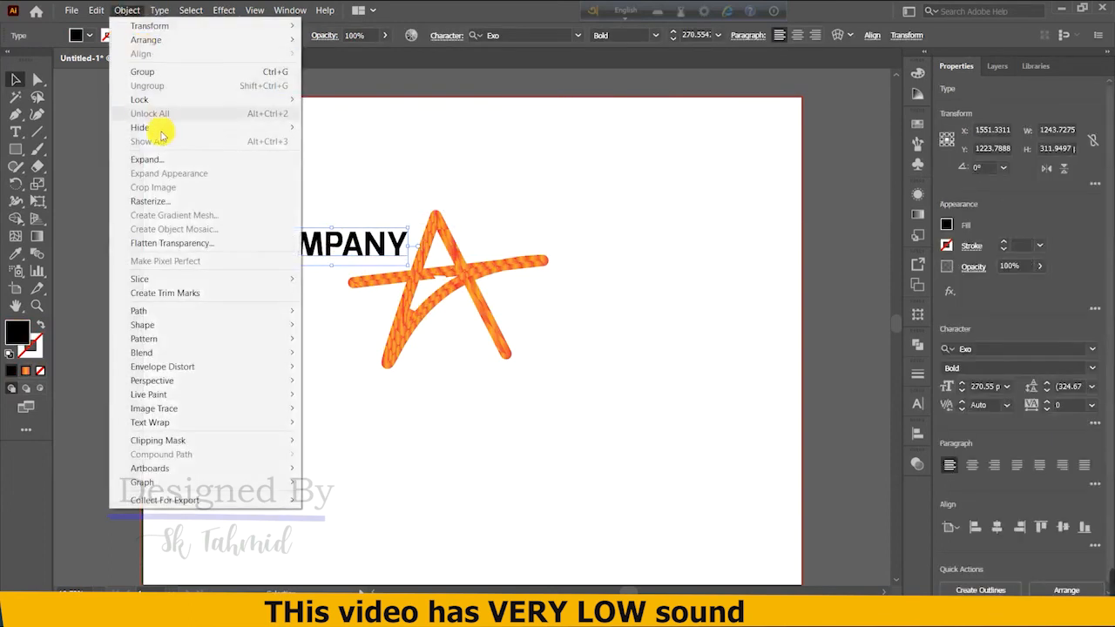
click(140, 156)
click(542, 384)
Step: Apply the letter A's red-orange gradient to the expanded COMPANY text with the Eyedropper
key(i)
click(482, 279)
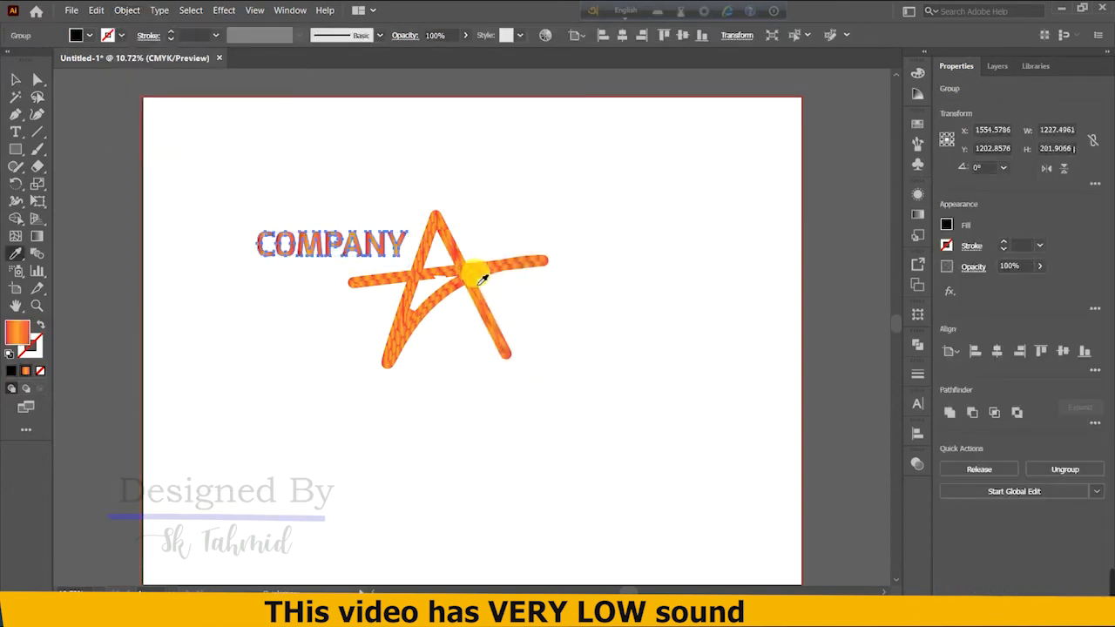
click(14, 81)
click(618, 366)
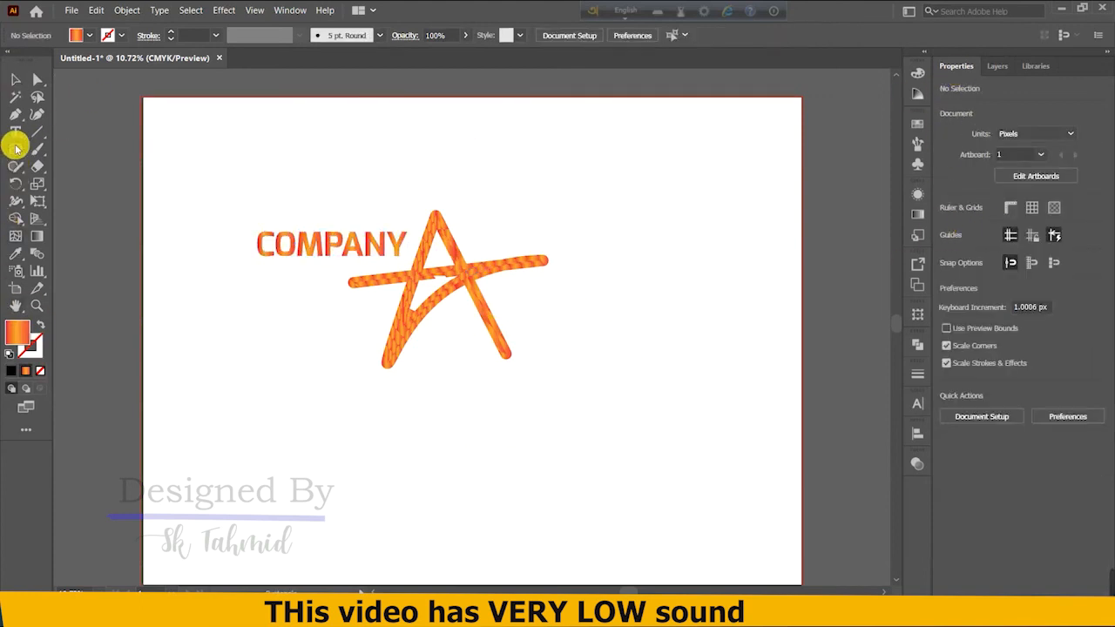
Step: Draw a flat ellipse about 2249 by 100 px below the A and fill it with a radial gradient, black centre to white edge
drag(16, 149, 77, 184)
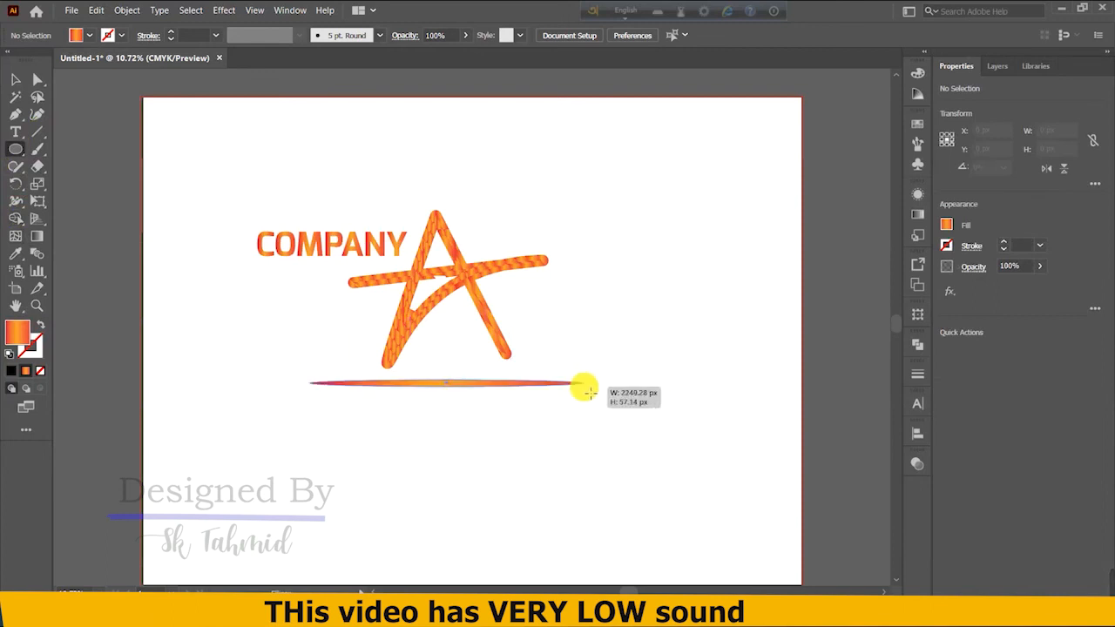
drag(311, 382, 646, 377)
click(918, 213)
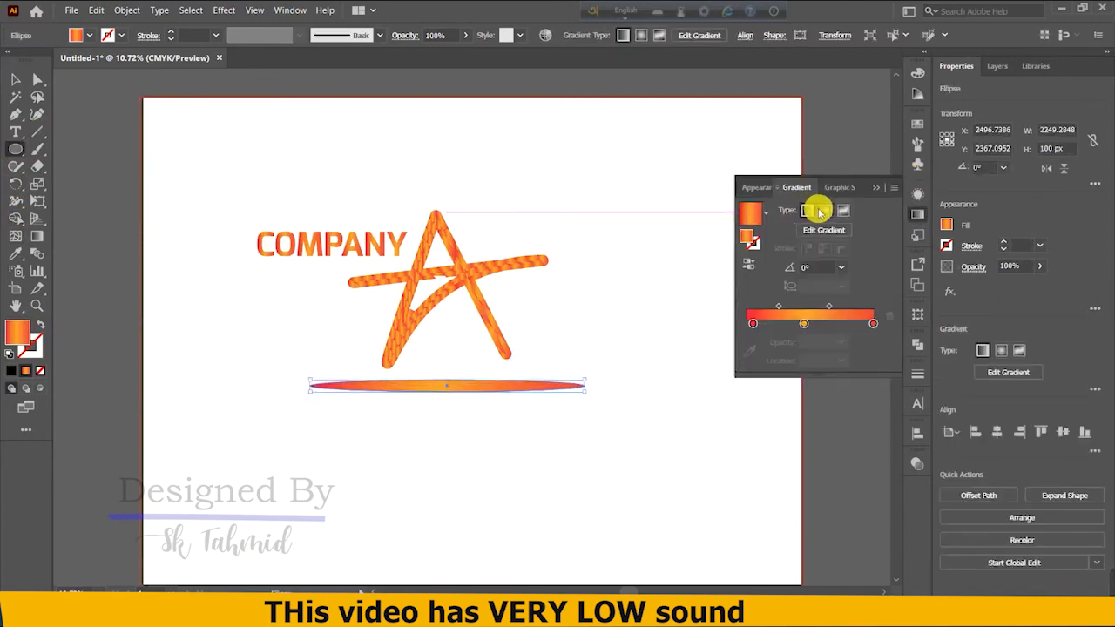
click(760, 221)
click(715, 241)
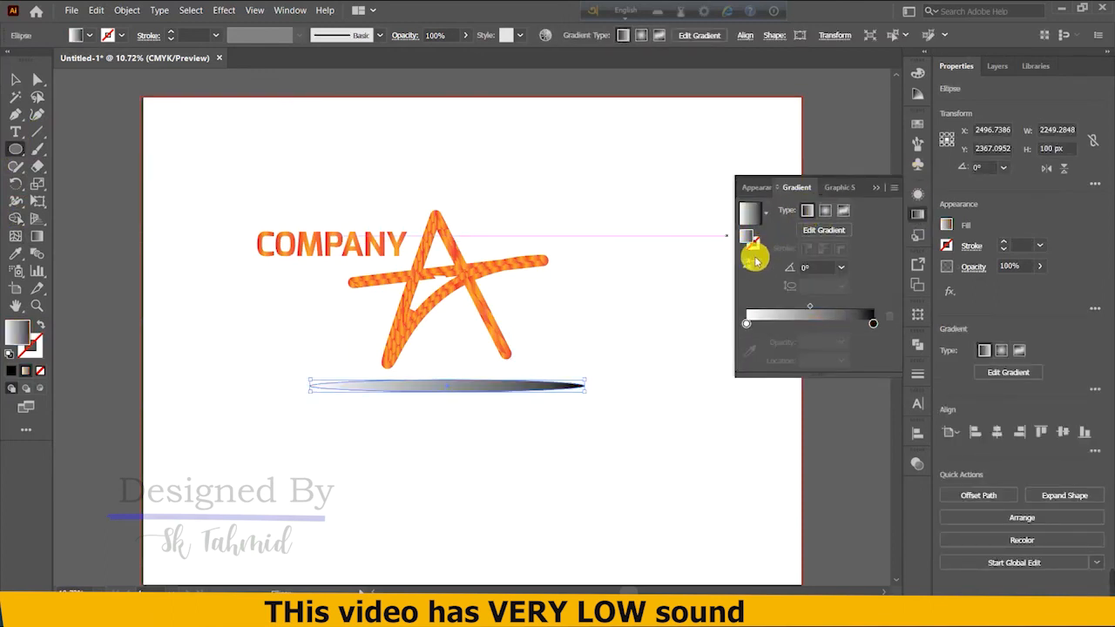
click(824, 210)
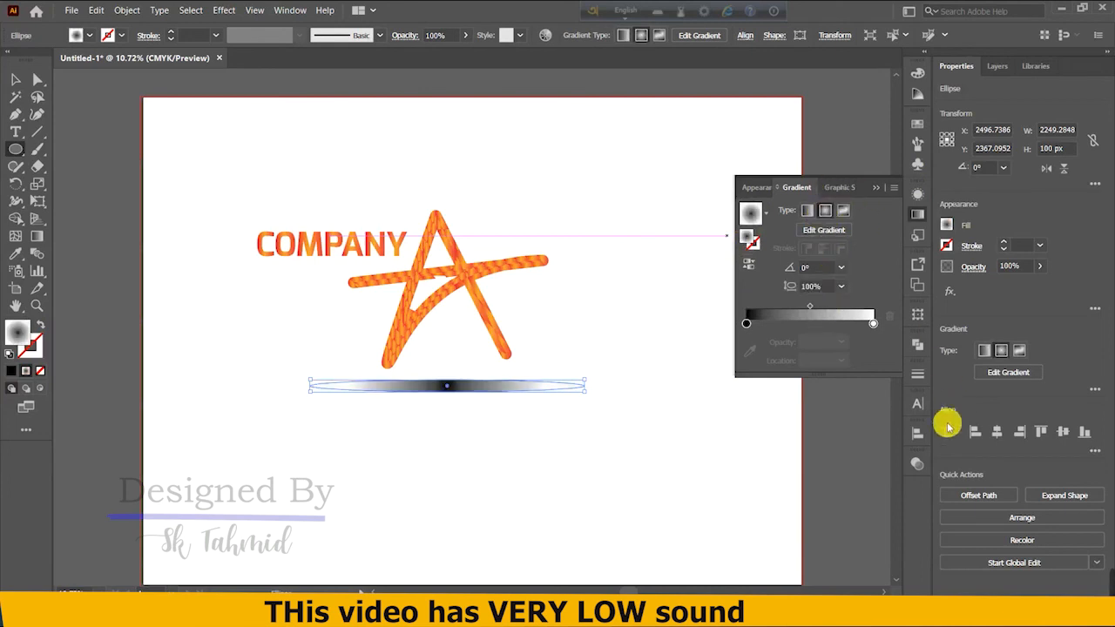
Step: Set the gradient ellipse's blending mode to Multiply and deselect it
click(921, 463)
click(781, 475)
click(777, 252)
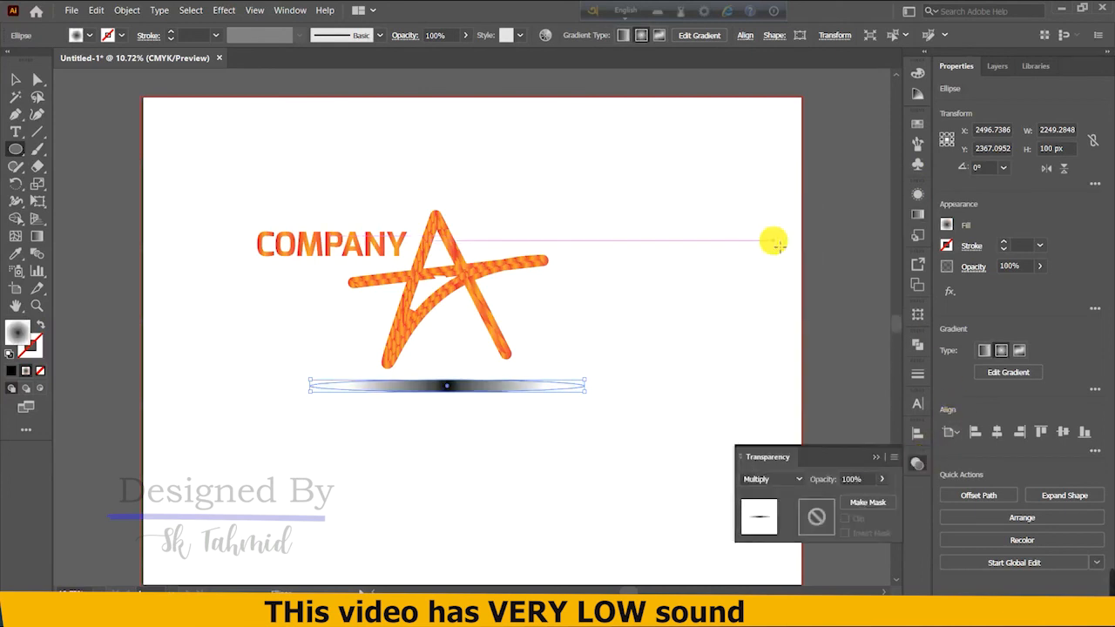
click(16, 79)
click(614, 277)
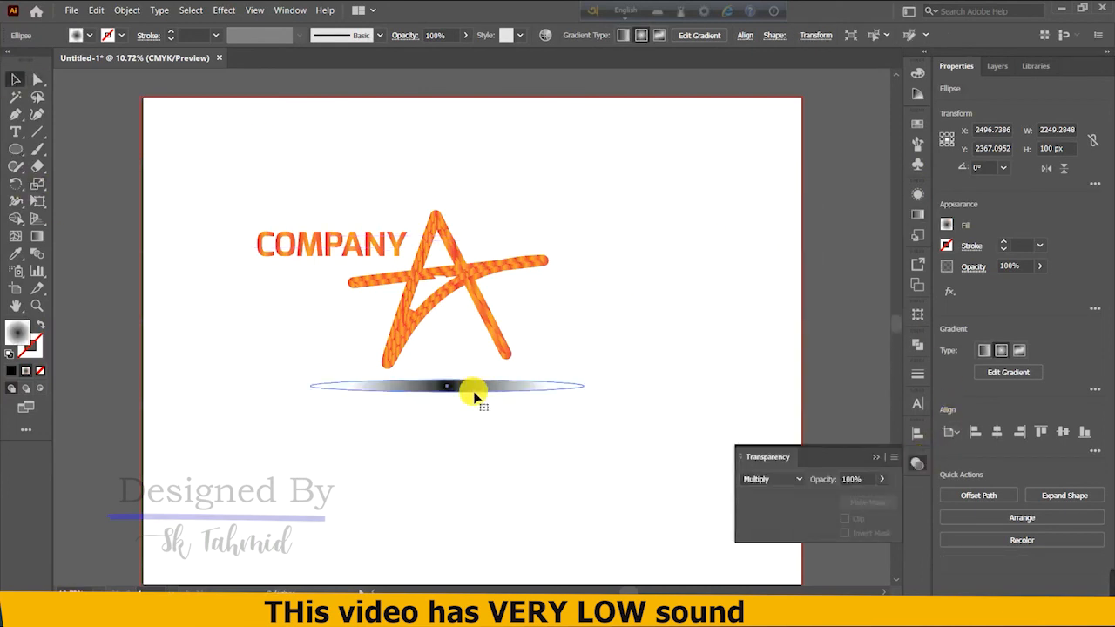
Step: Flatten the ellipse below the A into a thinner shadow line
click(579, 382)
drag(581, 381, 590, 388)
click(610, 397)
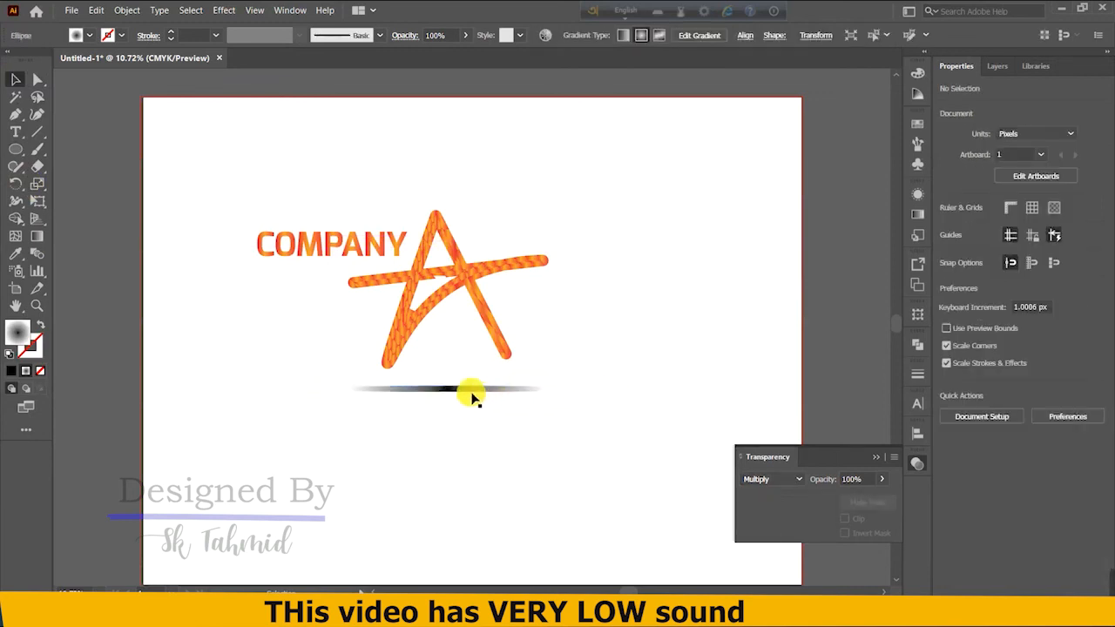
Step: Widen the thin shadow ellipse until it extends past both ends of the logo and move it slightly lower beneath the A
click(317, 394)
drag(305, 383, 214, 389)
click(612, 330)
drag(392, 389, 431, 401)
click(876, 458)
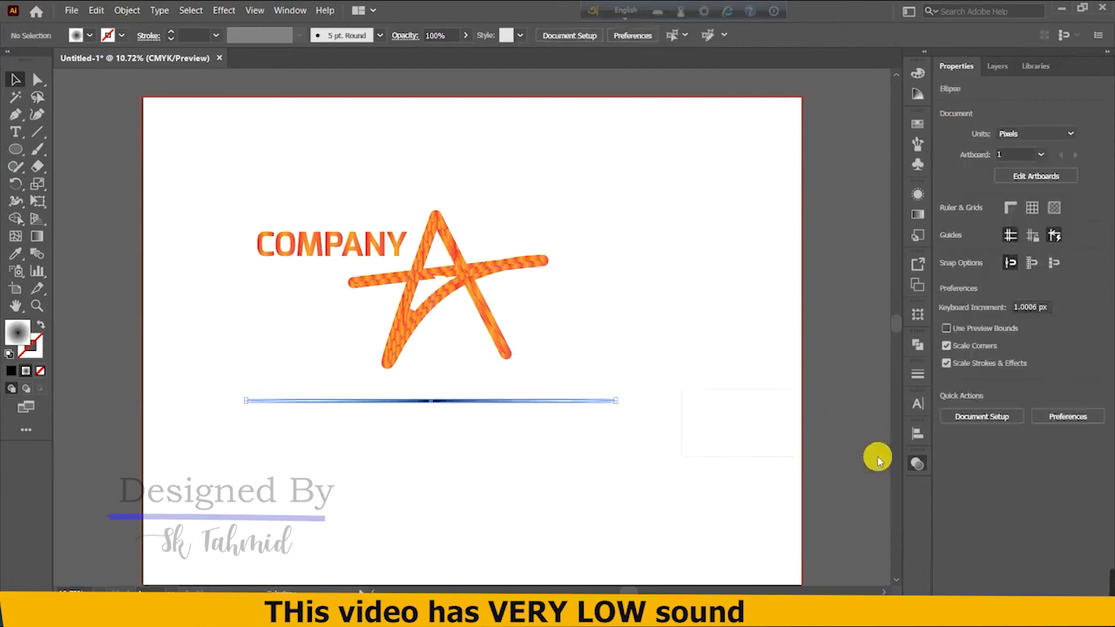
click(771, 384)
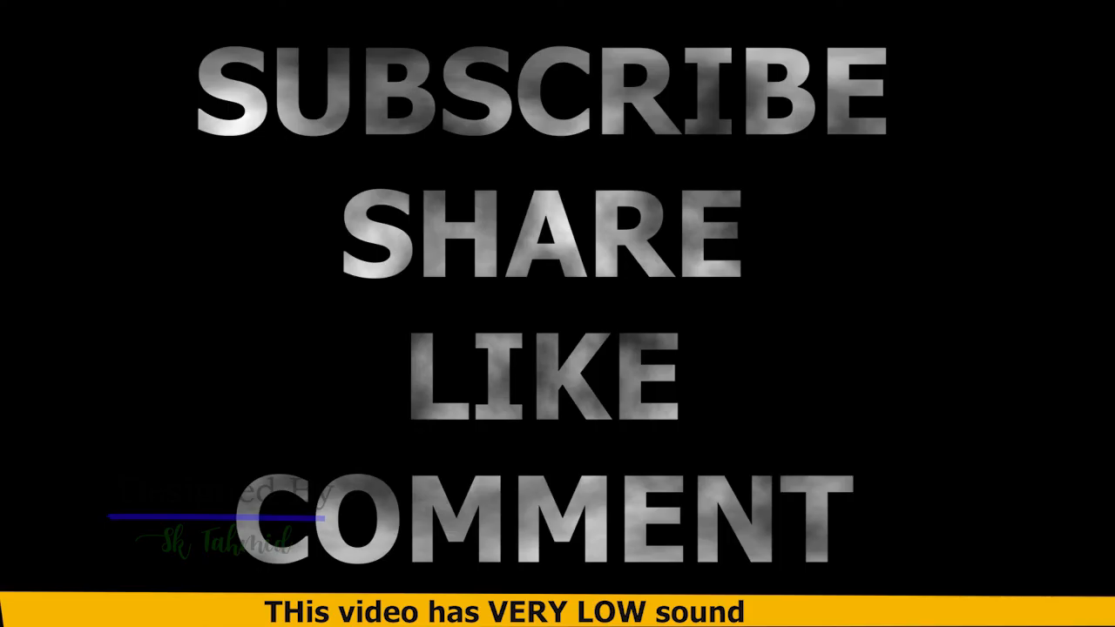